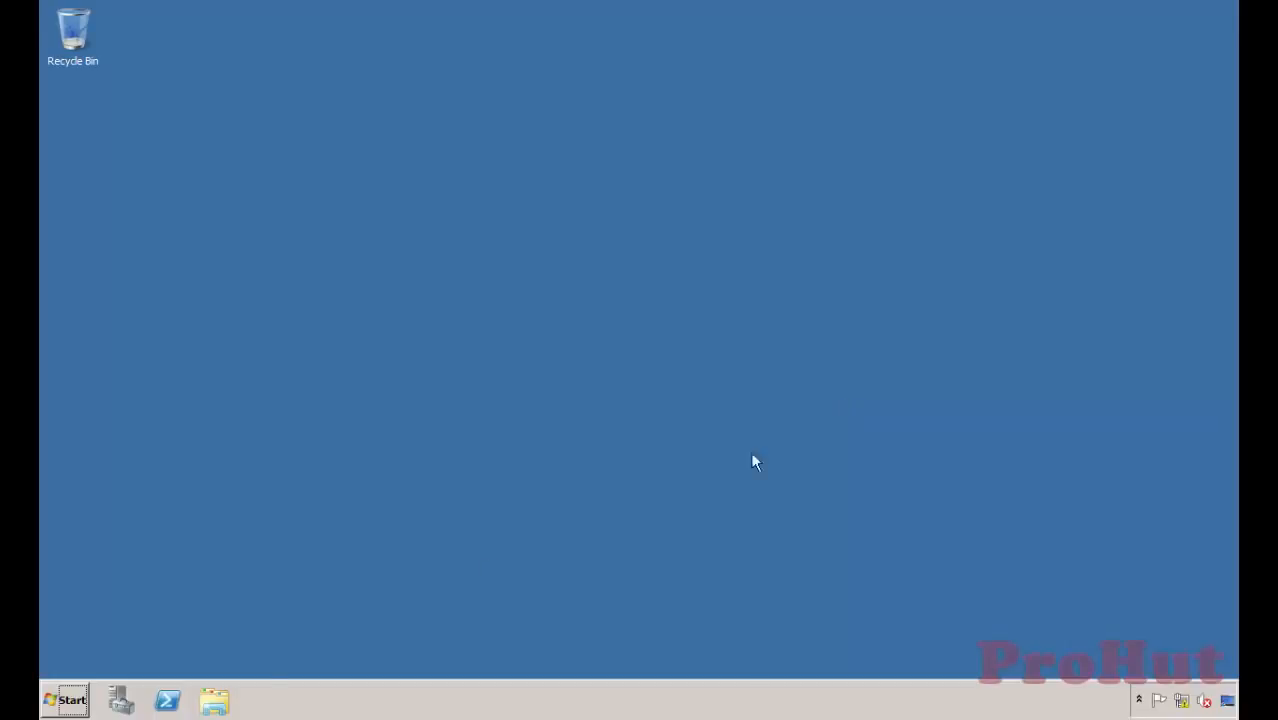
# Launch the XenApp installation media from DVD drive D: and allow Autorun to make changes to the computer
pyautogui.click(65, 700)
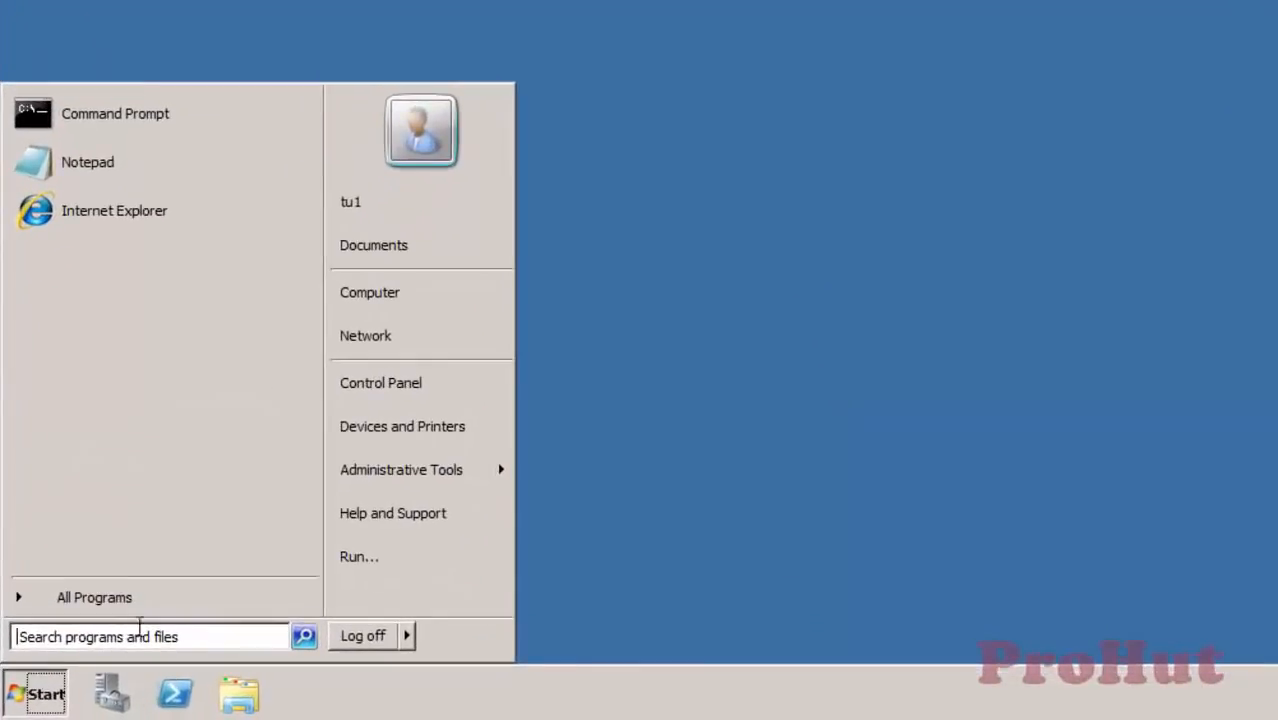
pyautogui.click(421, 292)
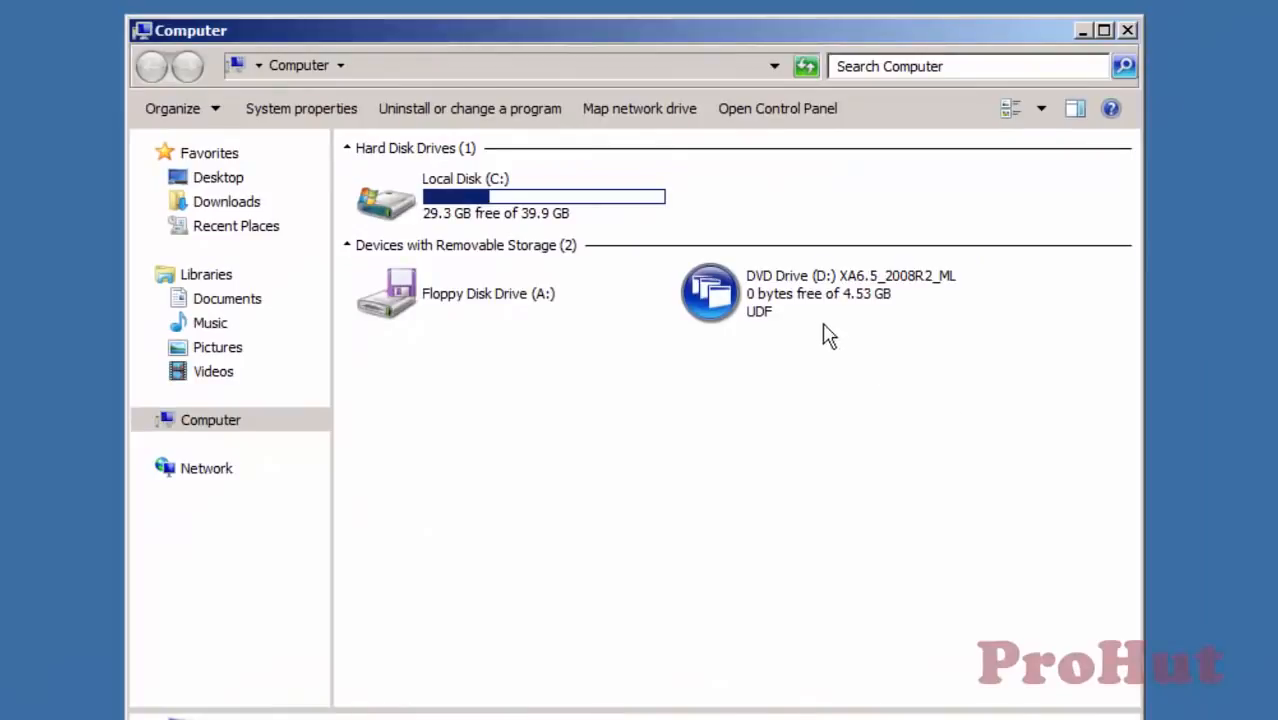
pyautogui.rightClick(773, 297)
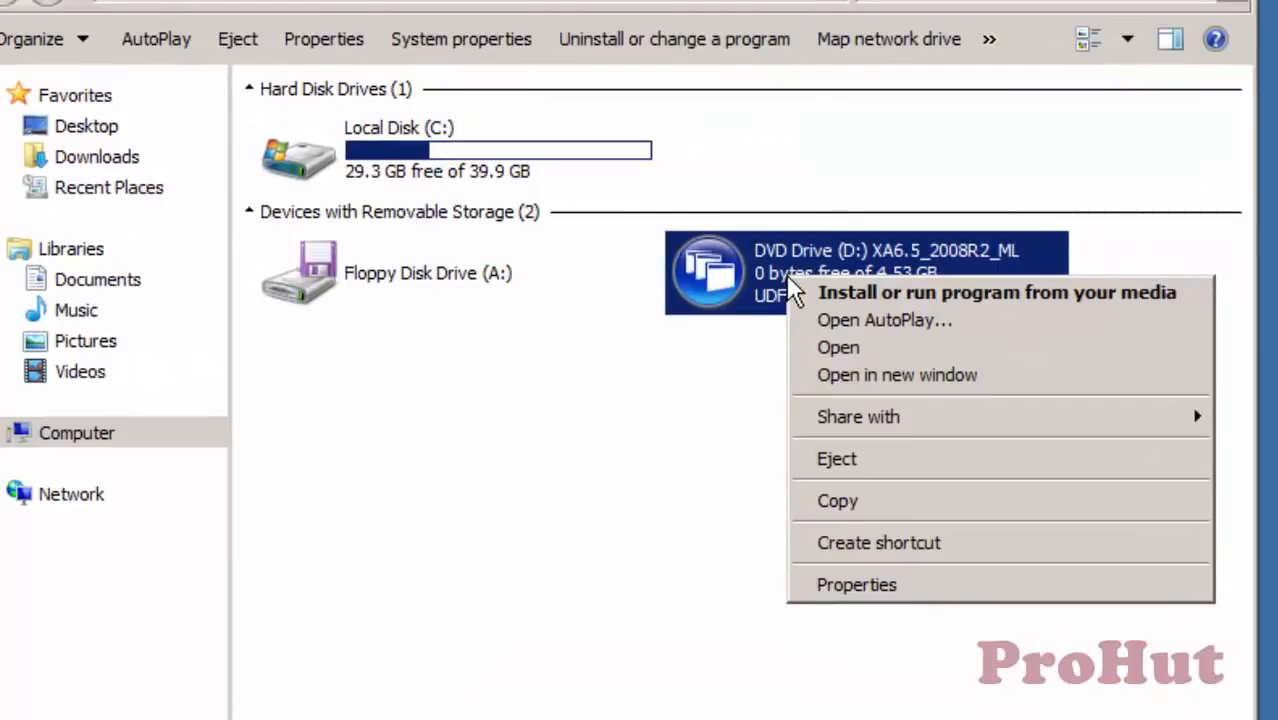
pyautogui.click(830, 292)
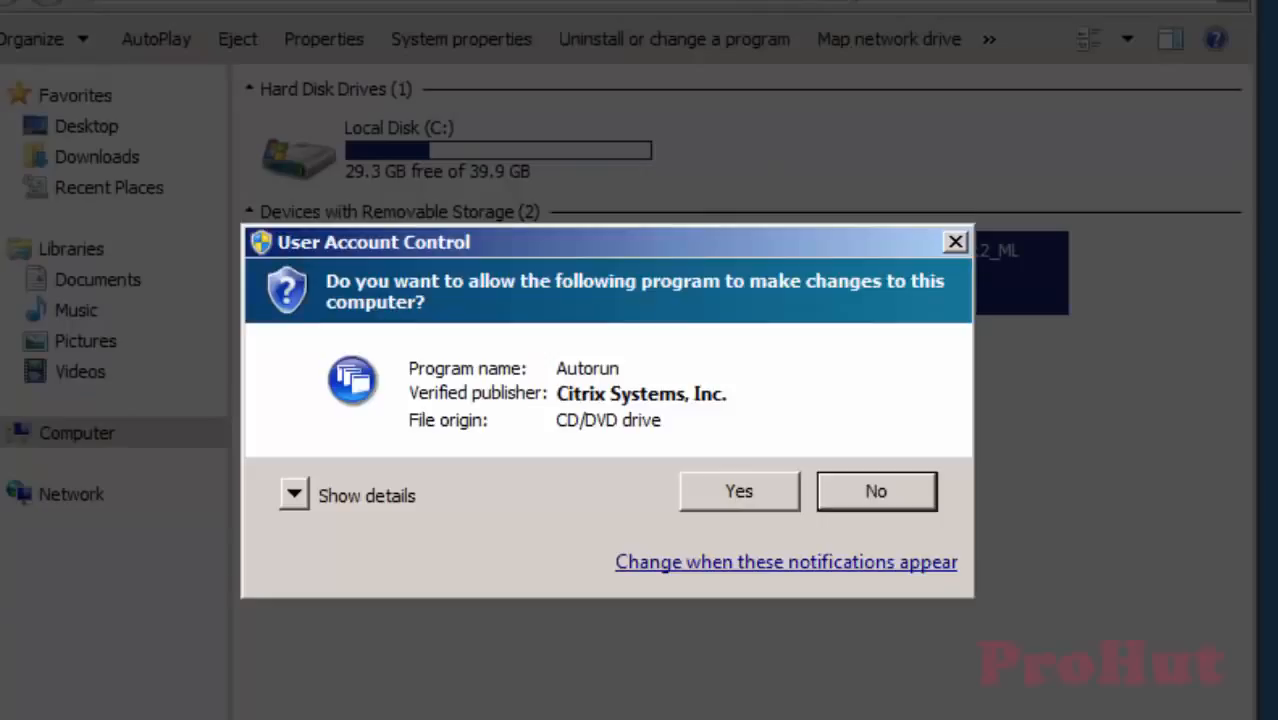
pyautogui.click(765, 491)
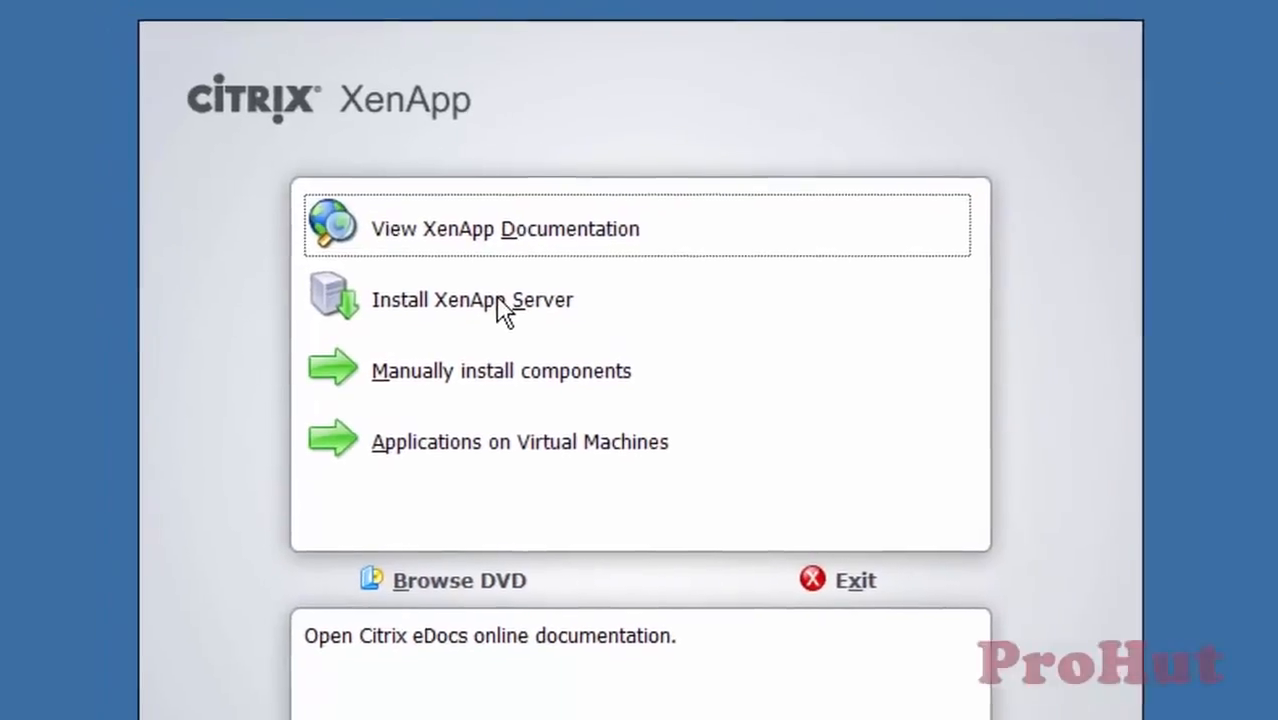
# Start the XenApp Server installation and agree to install the .NET 3.5 SP1 Framework
pyautogui.click(500, 311)
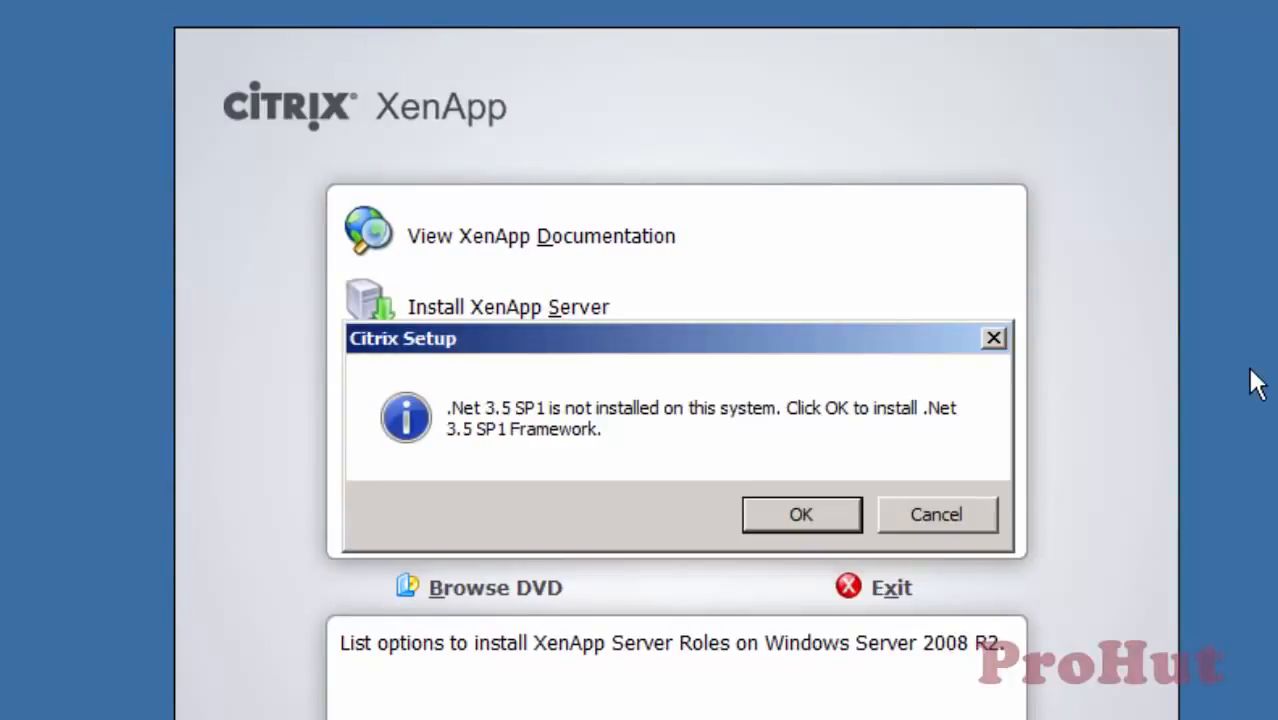
pyautogui.click(799, 516)
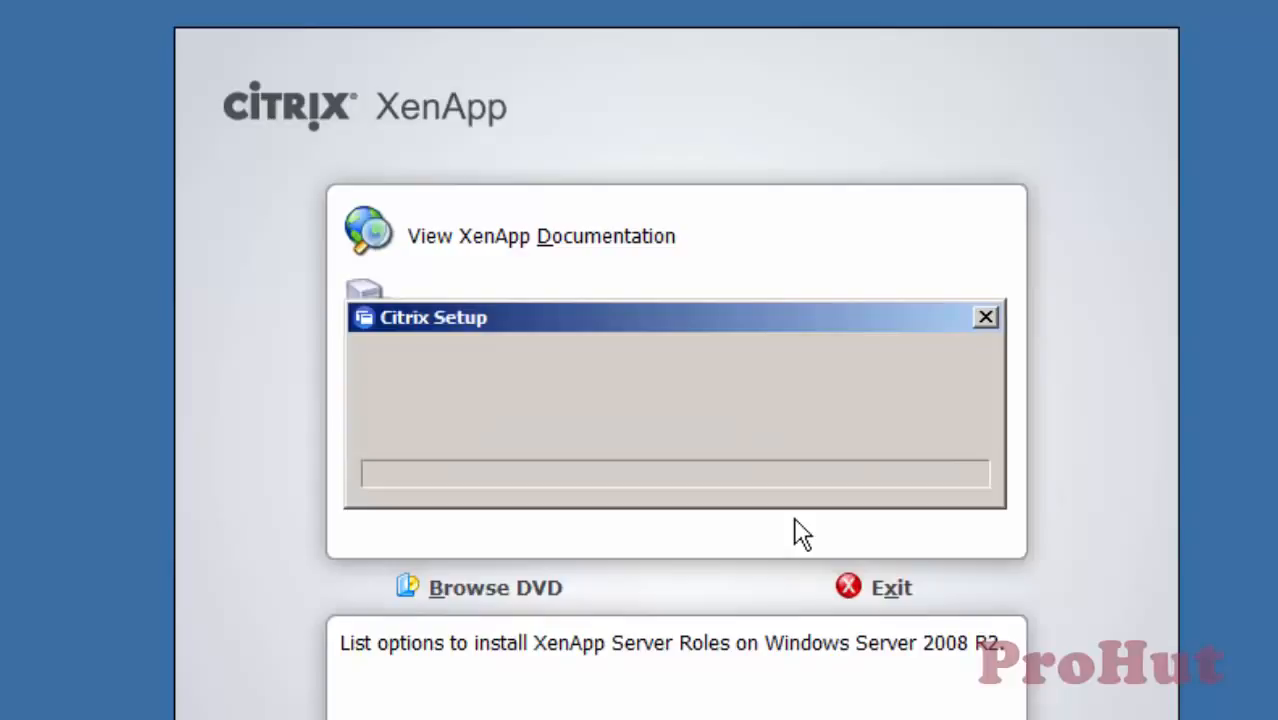
pyautogui.click(882, 590)
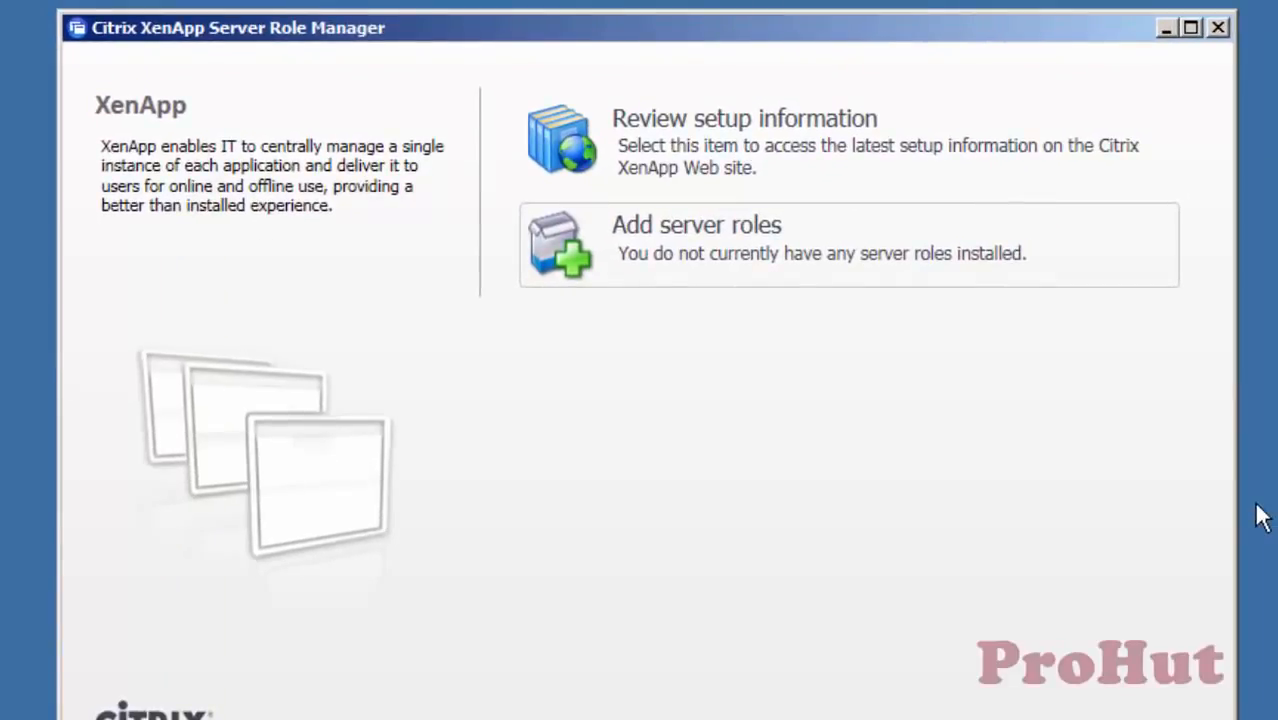
# Begin adding server roles and accept the terms of the Citrix license agreement
pyautogui.click(760, 273)
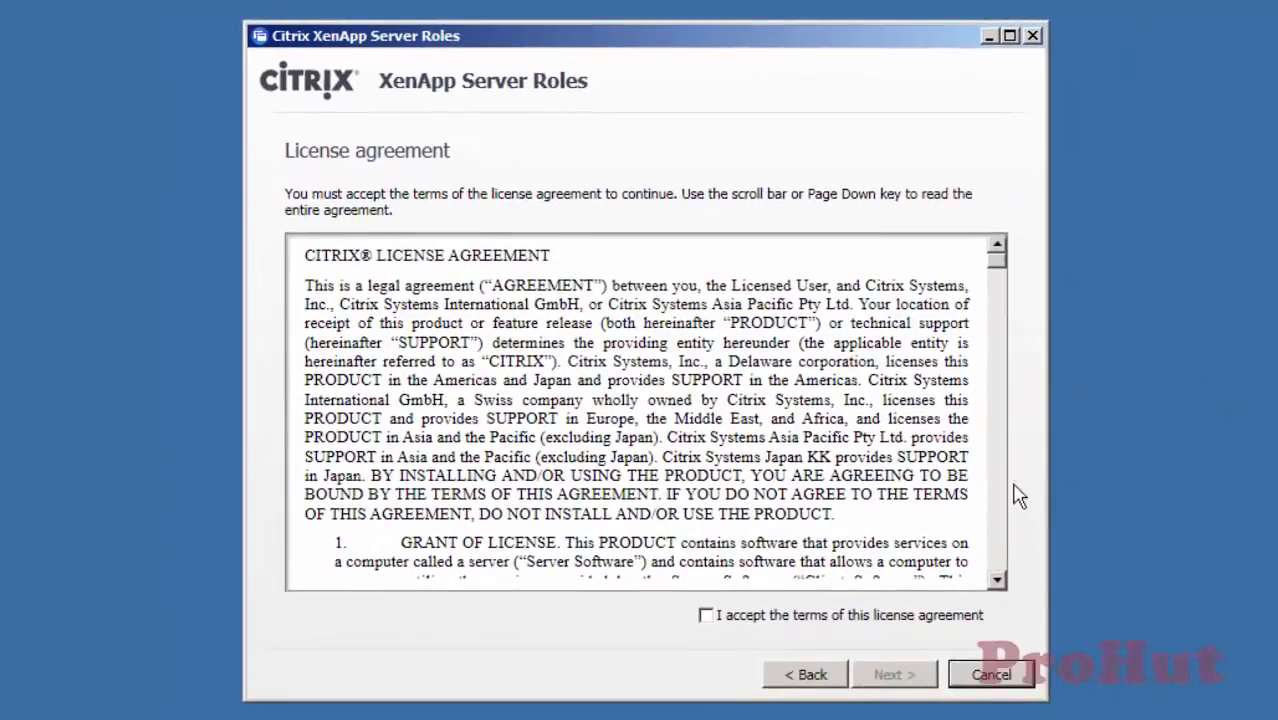
pyautogui.click(862, 616)
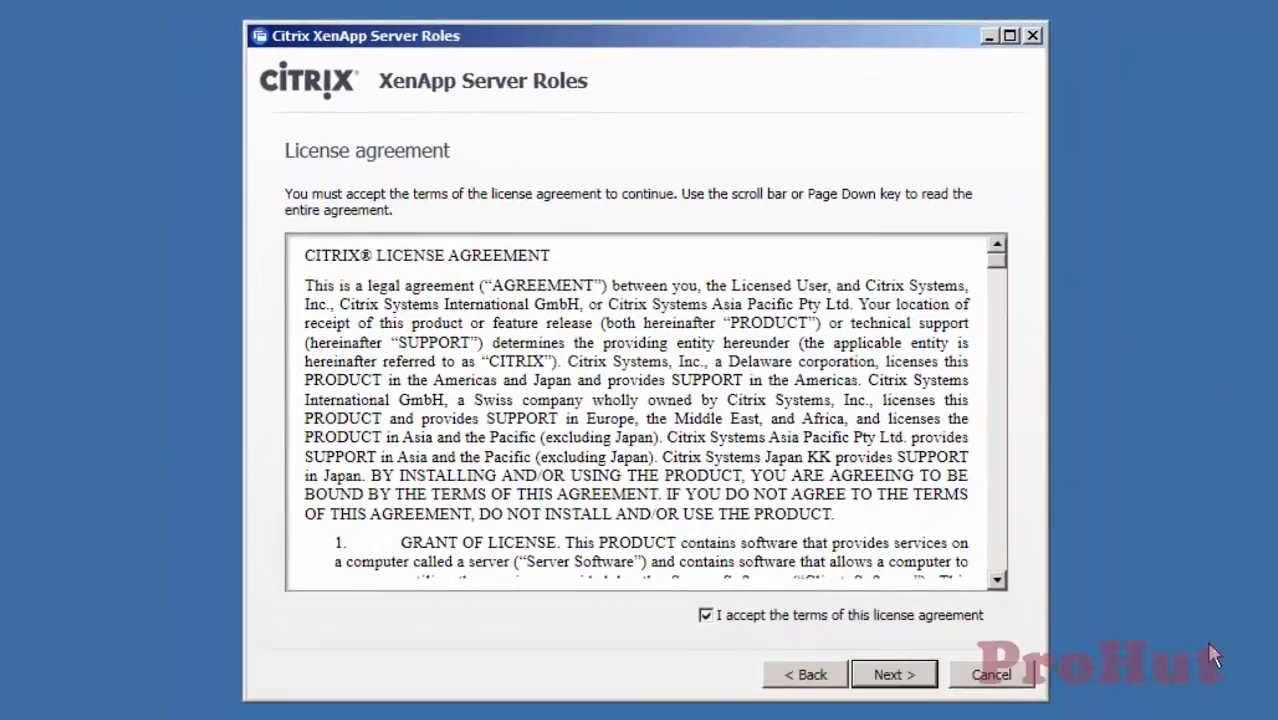
pyautogui.click(893, 674)
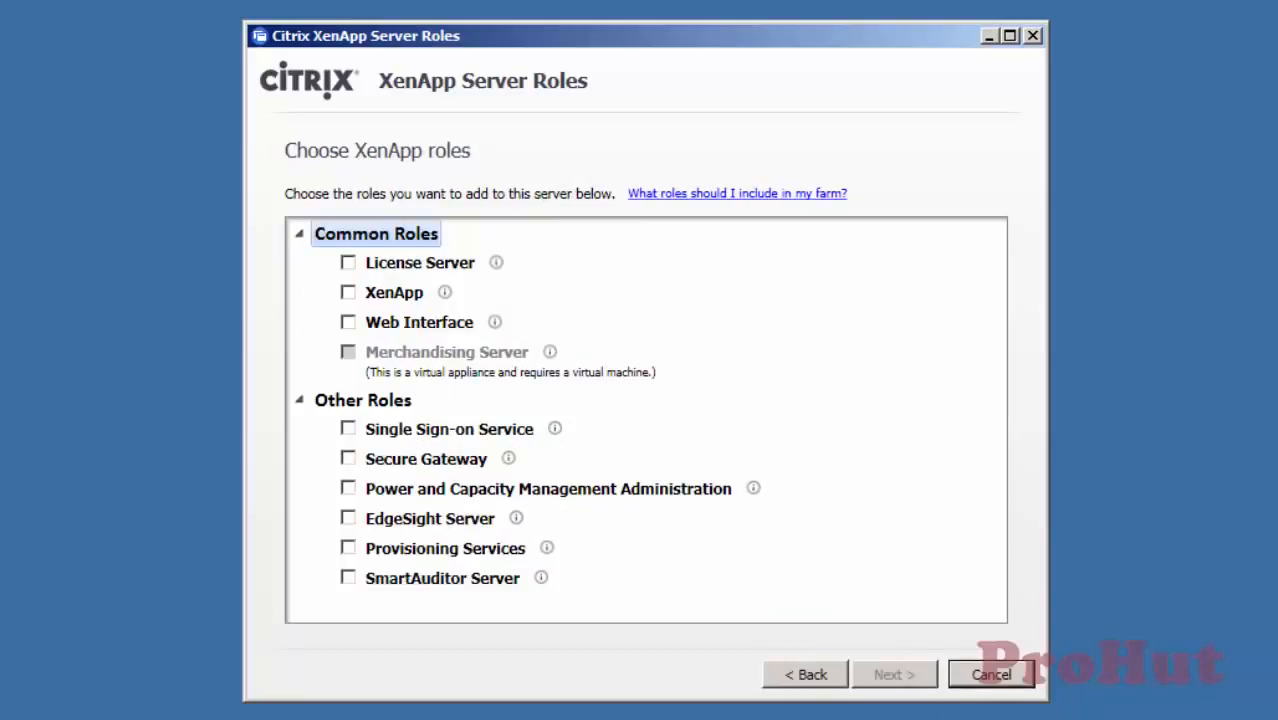
# Choose the Web Interface role and keep its default subcomponent, Web Interface Core
pyautogui.moveTo(500, 331)
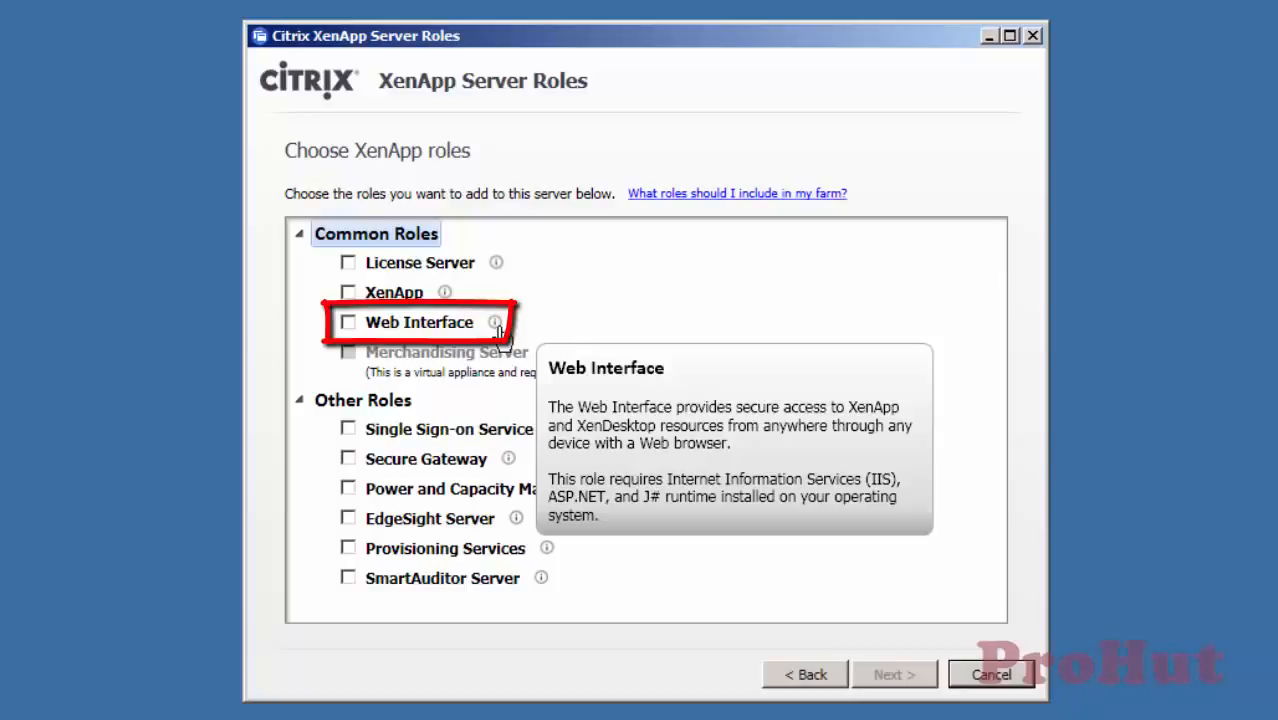
pyautogui.click(347, 322)
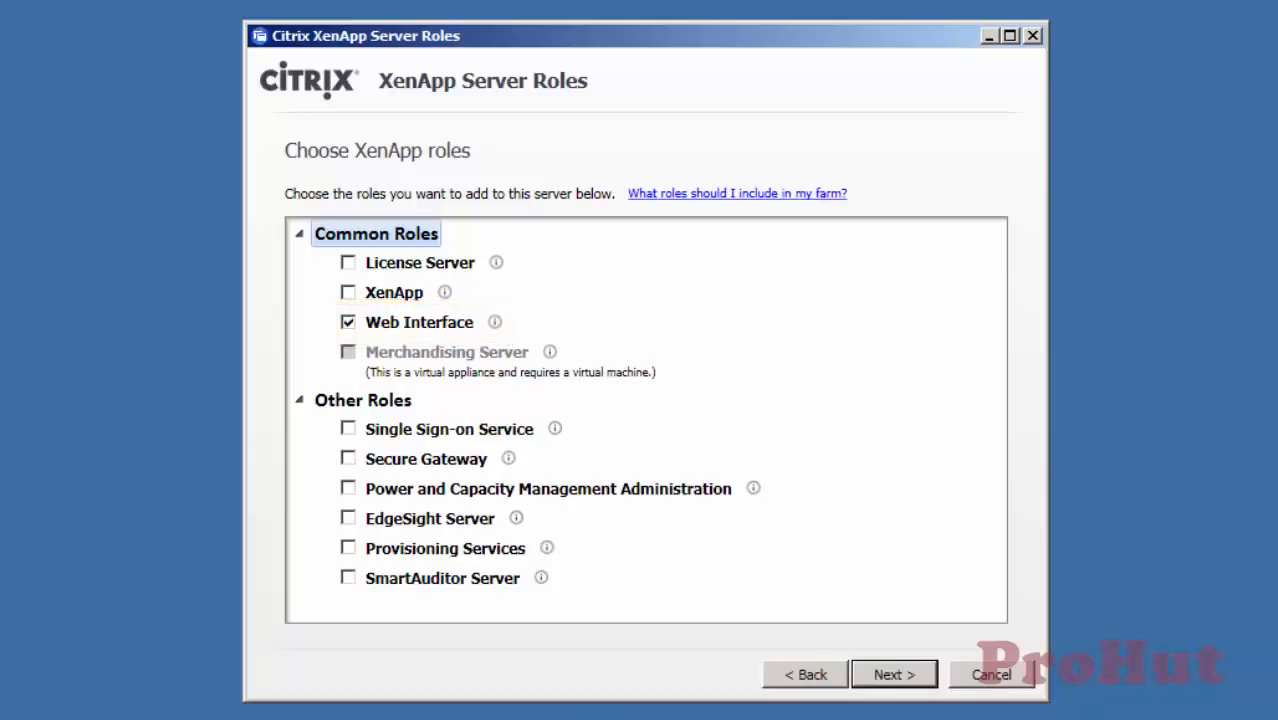
pyautogui.click(884, 677)
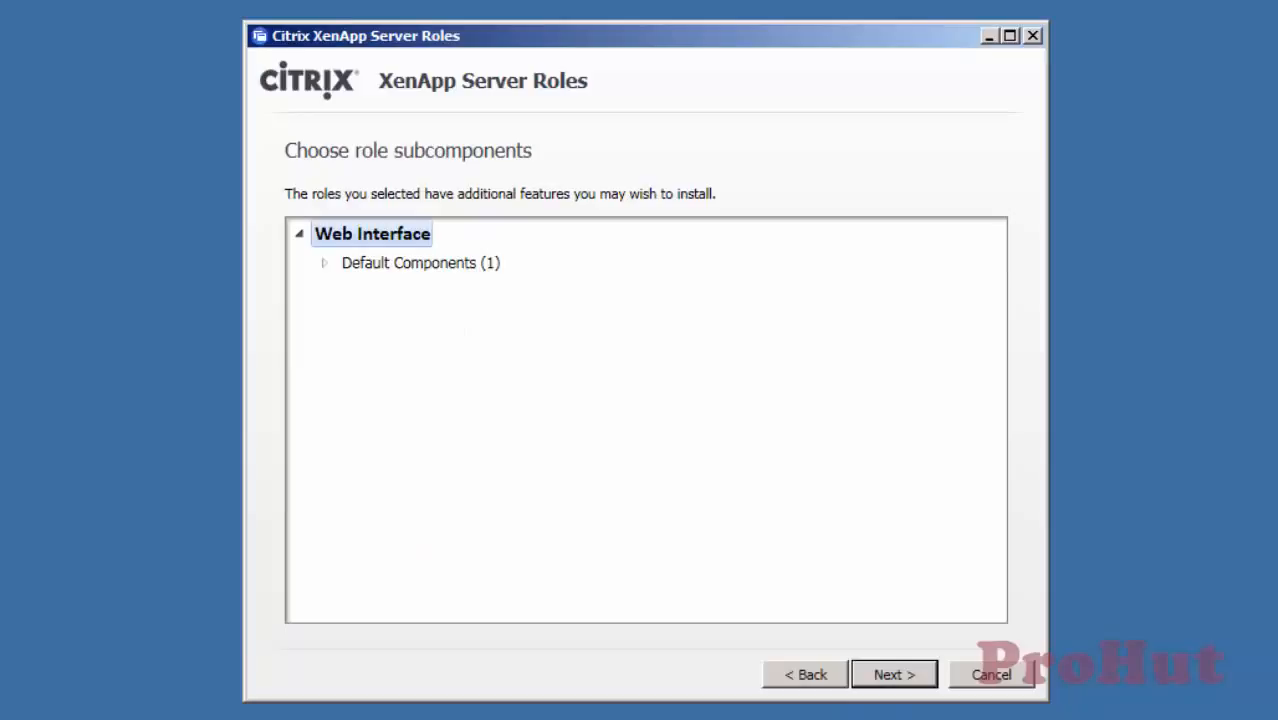
pyautogui.click(323, 263)
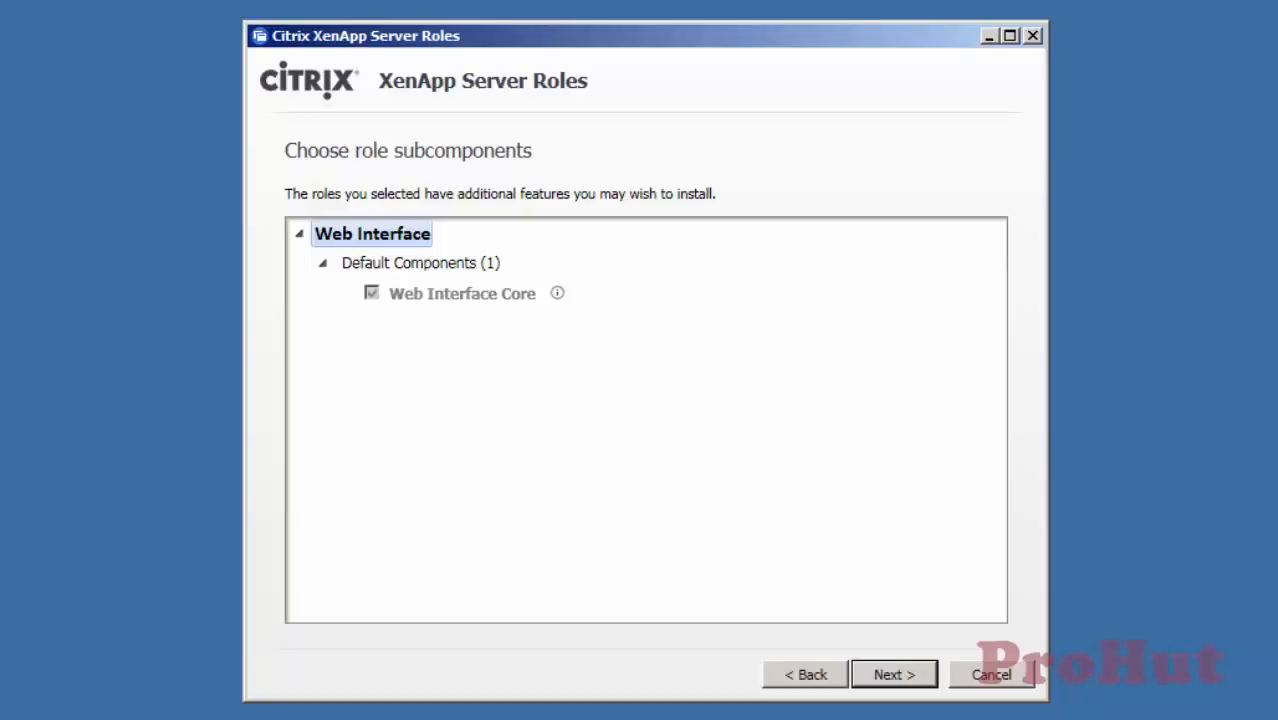
pyautogui.click(912, 676)
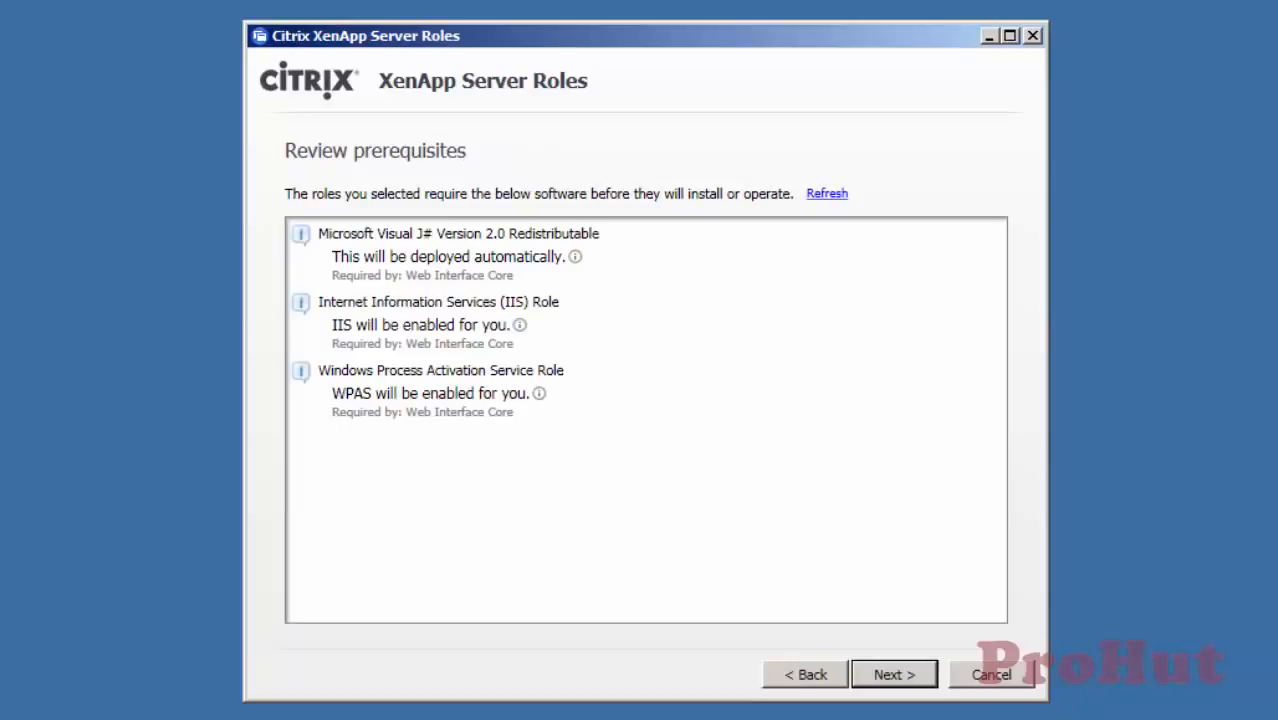
# Install the Web Interface role with its prerequisites and check its configuration task in the Server Role Manager
pyautogui.click(903, 678)
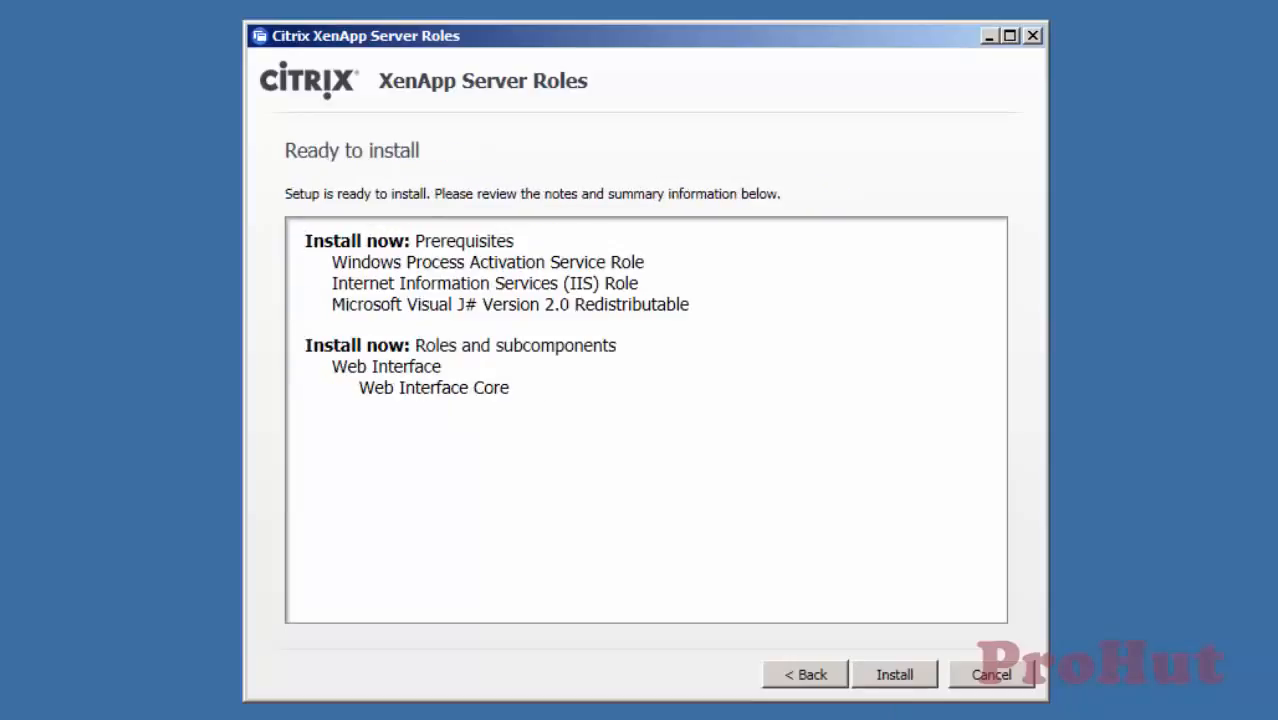
pyautogui.press('Return')
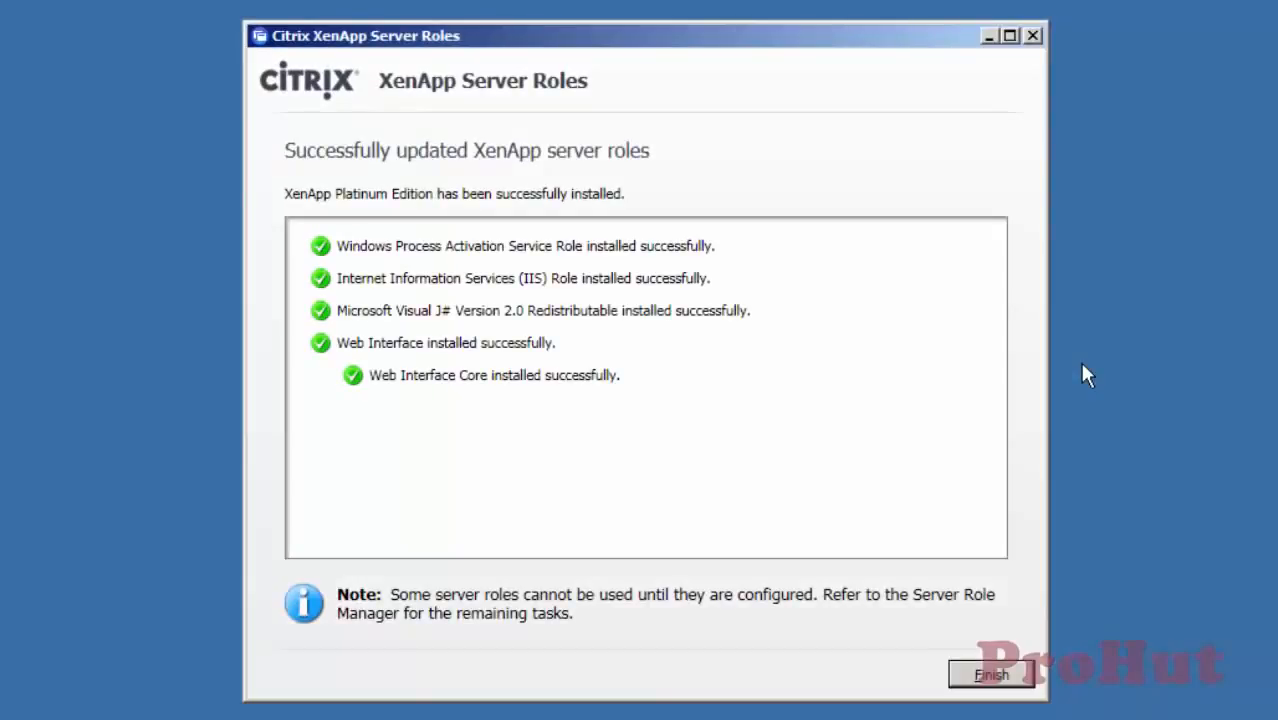
pyautogui.click(991, 674)
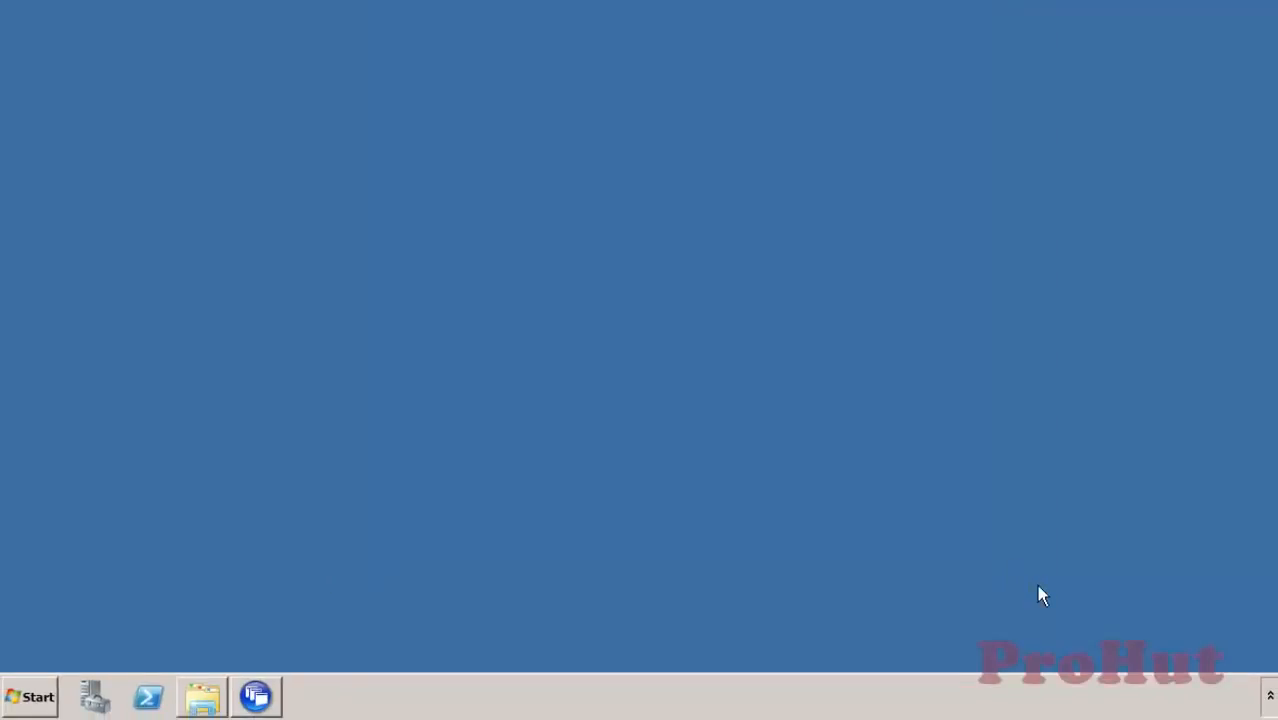
pyautogui.click(258, 694)
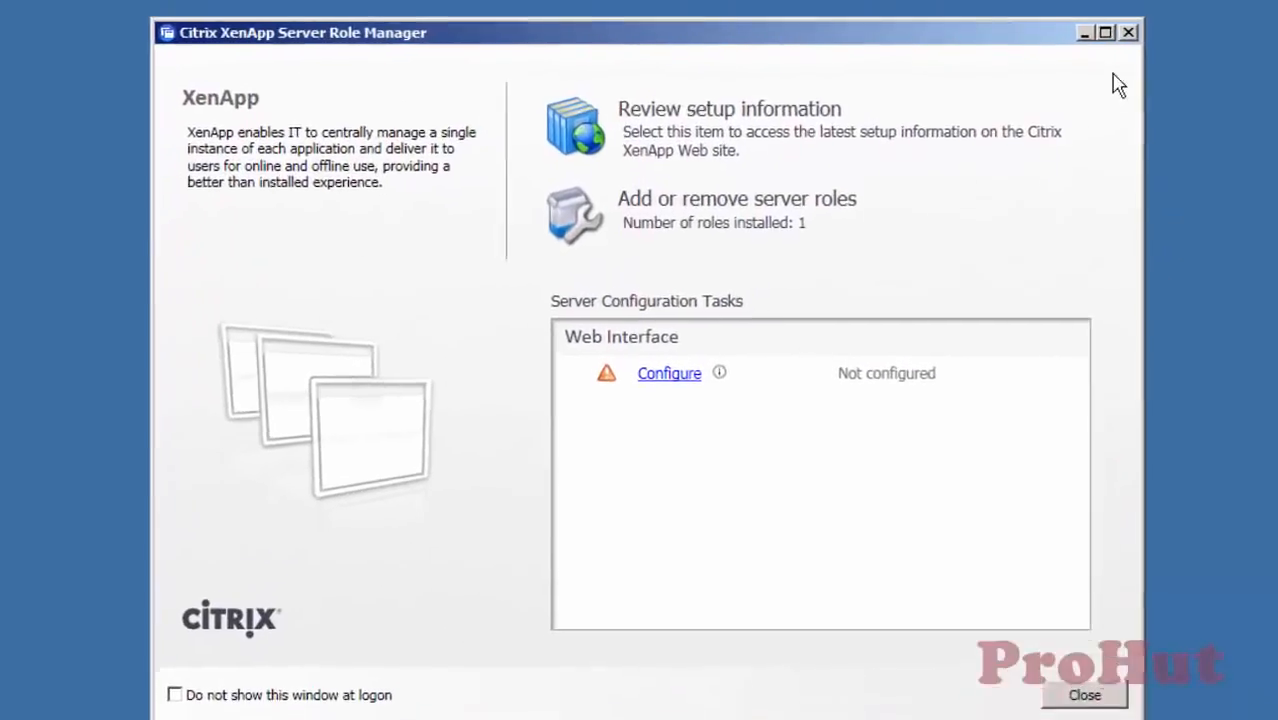
pyautogui.click(1085, 47)
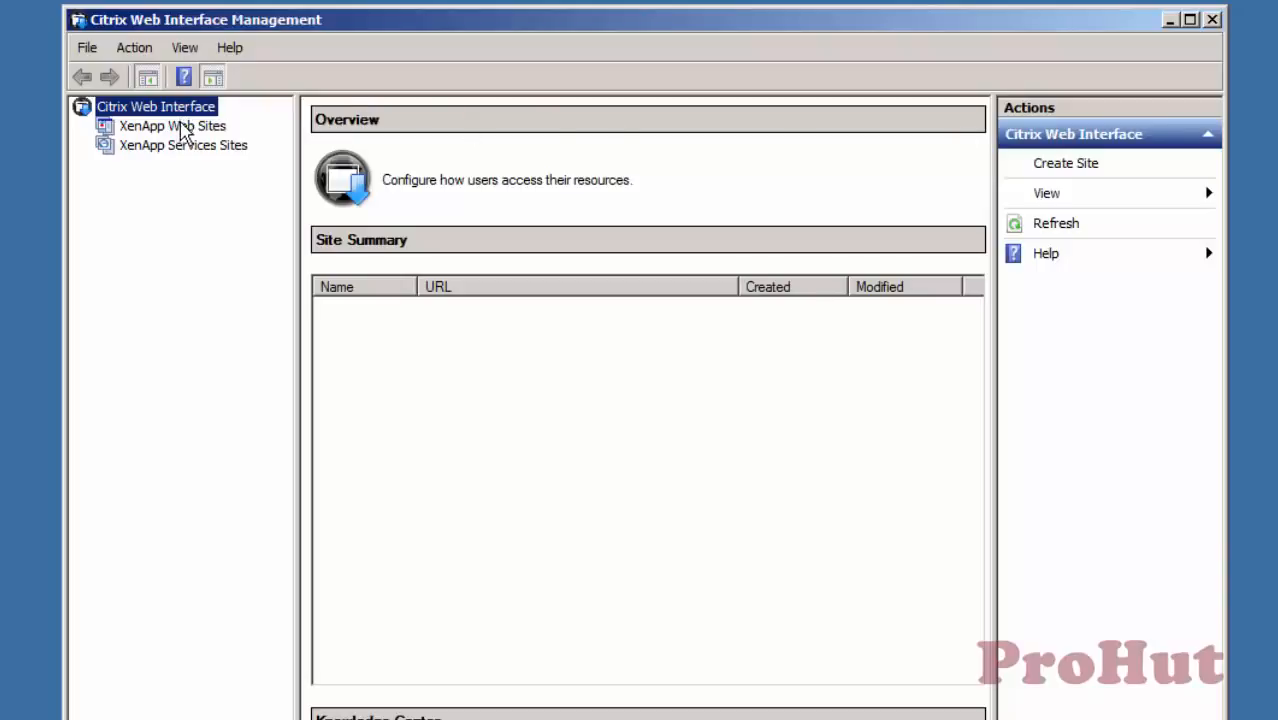
# Start a new XenApp Web site named XenApp under Default Web Site at /Citrix/XenApp/, set as the default page for the IIS site
pyautogui.click(185, 131)
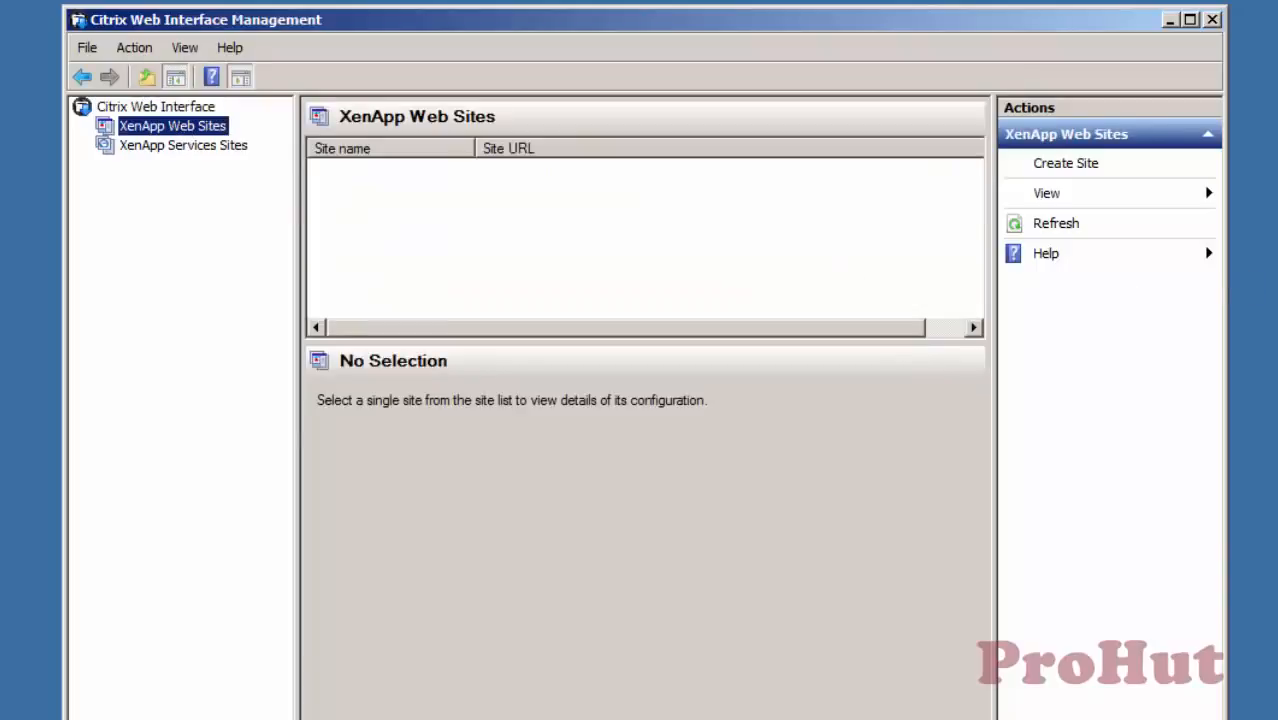
pyautogui.click(1064, 166)
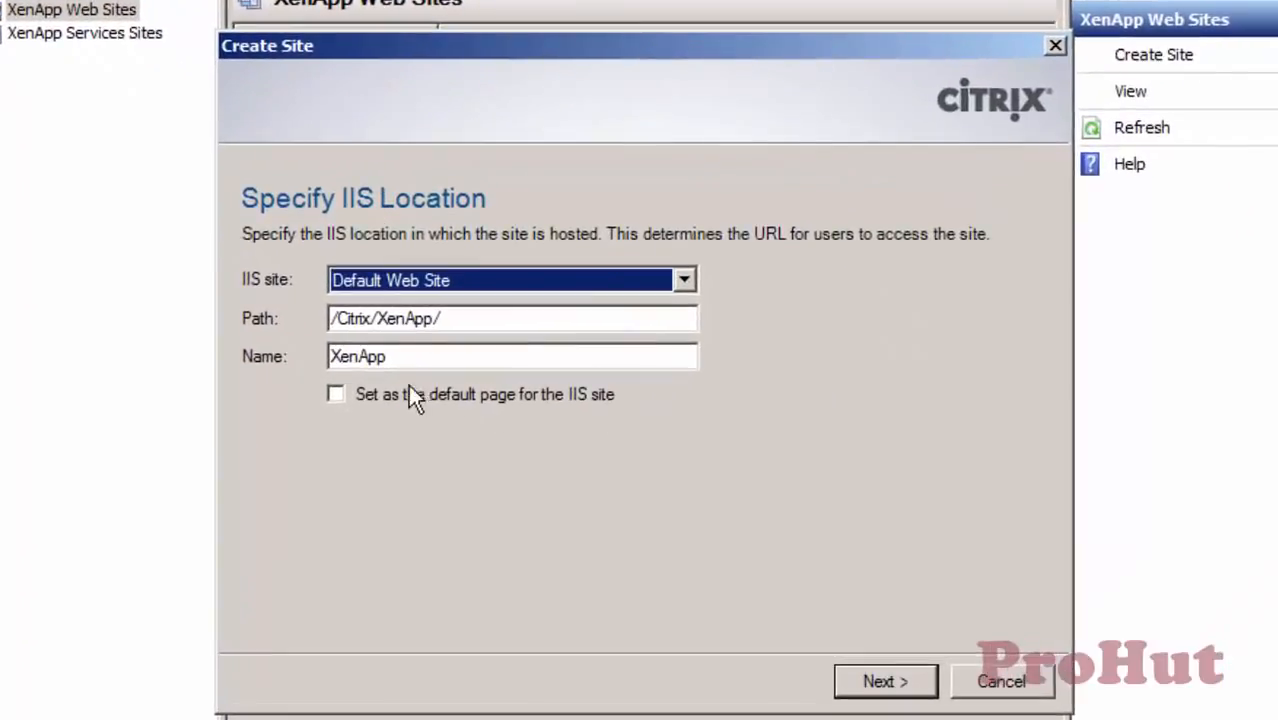
pyautogui.click(408, 394)
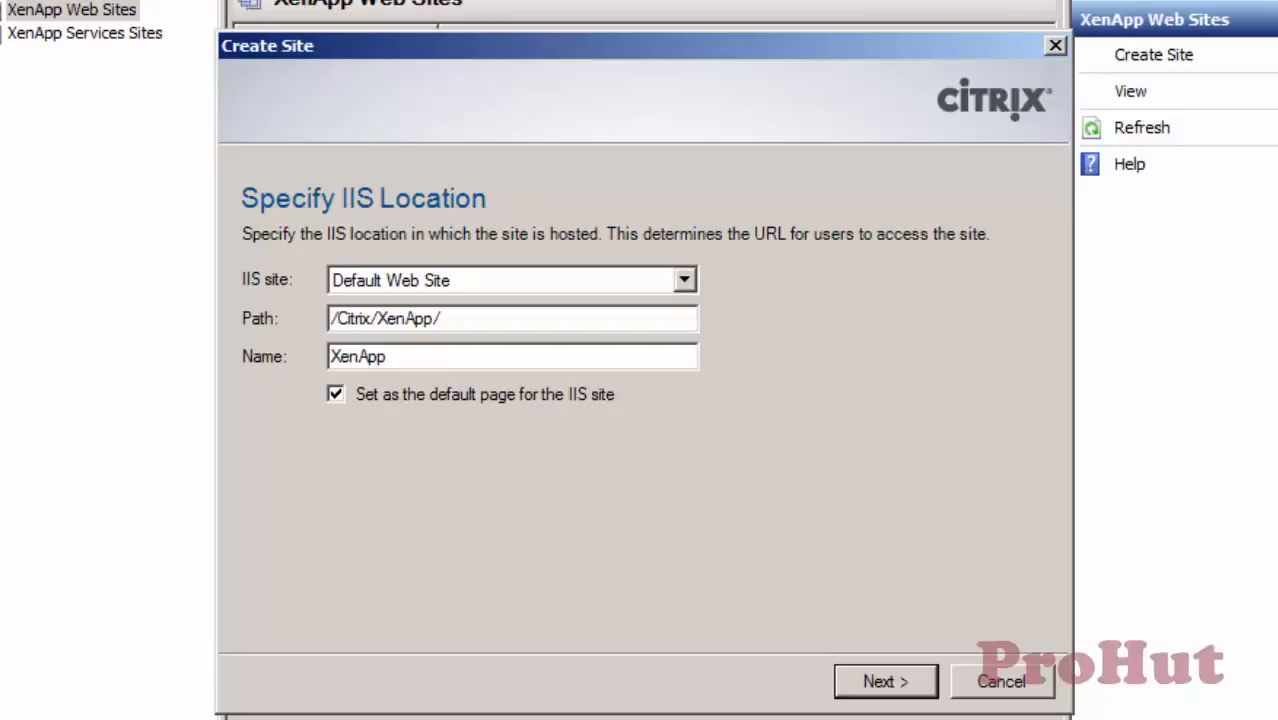
pyautogui.click(913, 690)
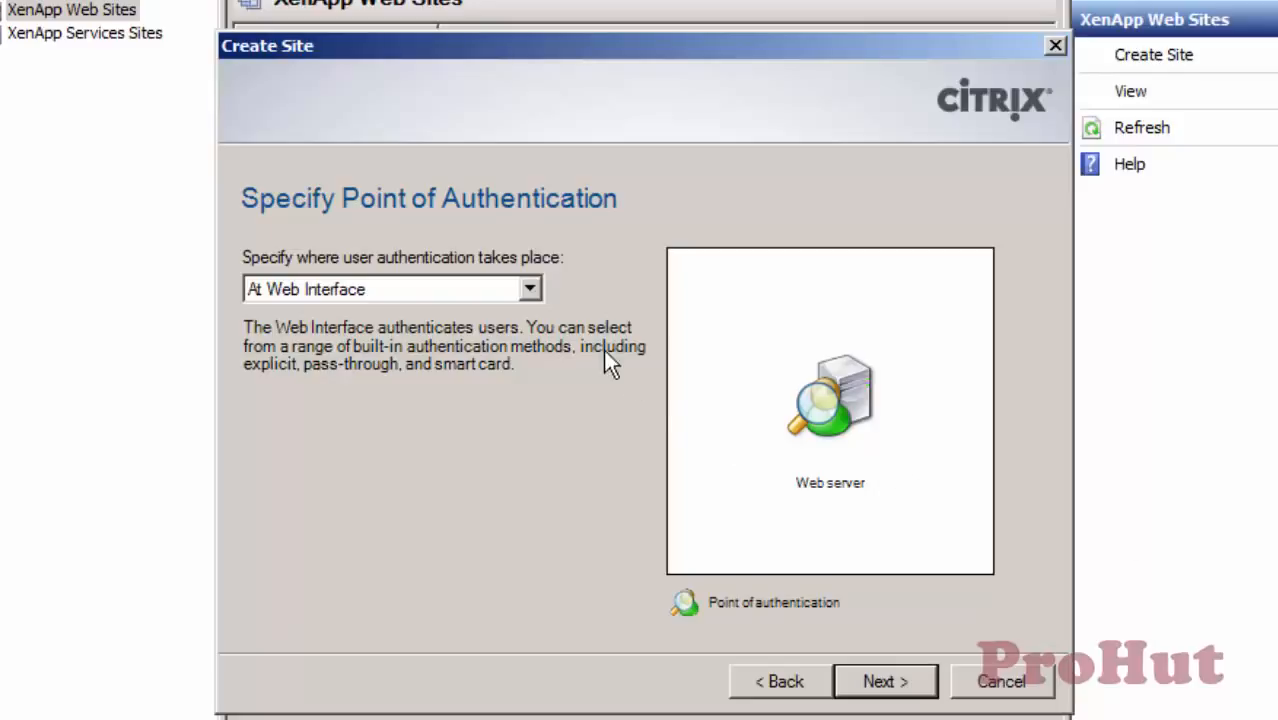
# Keep the point of authentication at Web Interface and create the site with the summarized settings
pyautogui.click(530, 289)
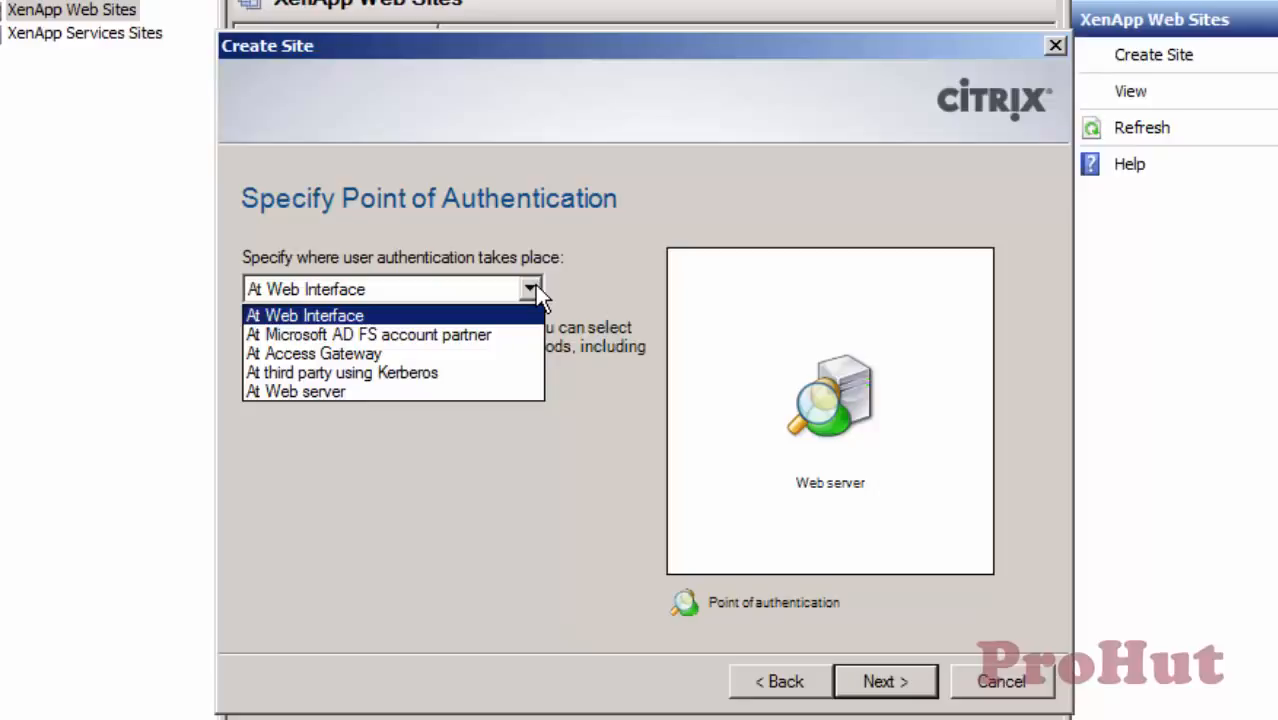
pyautogui.click(535, 286)
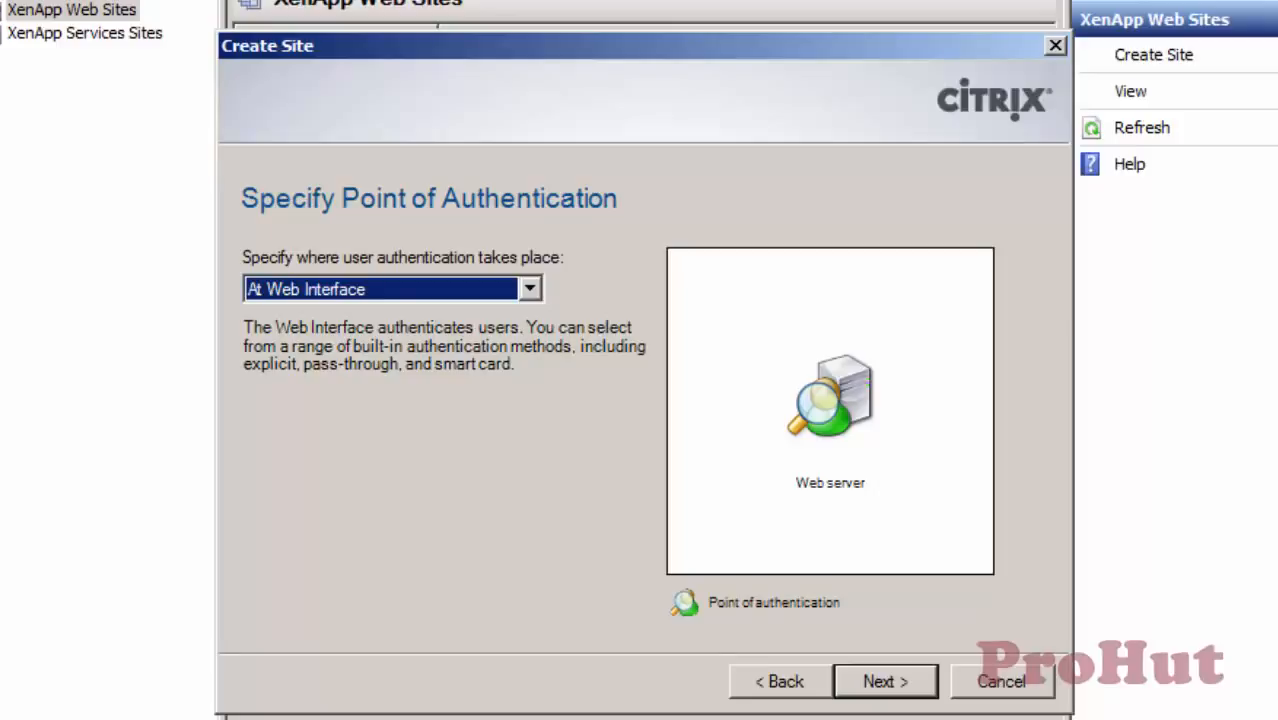
pyautogui.click(908, 690)
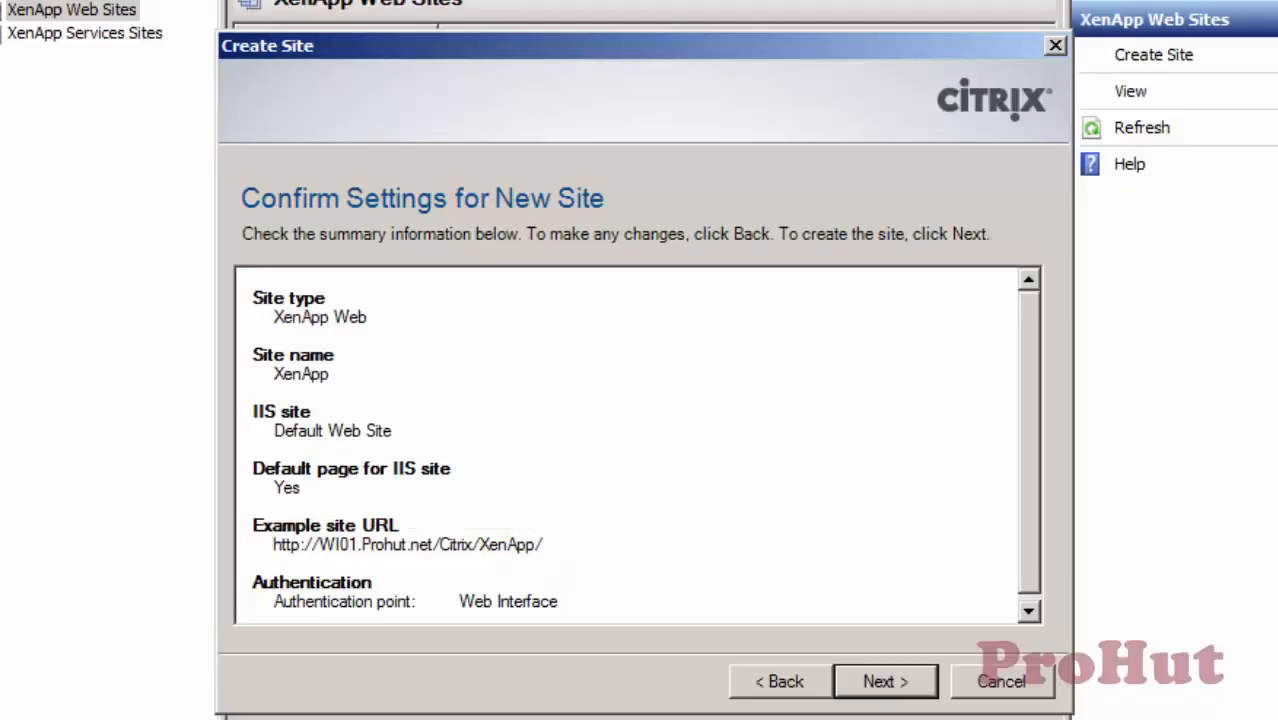
pyautogui.click(915, 688)
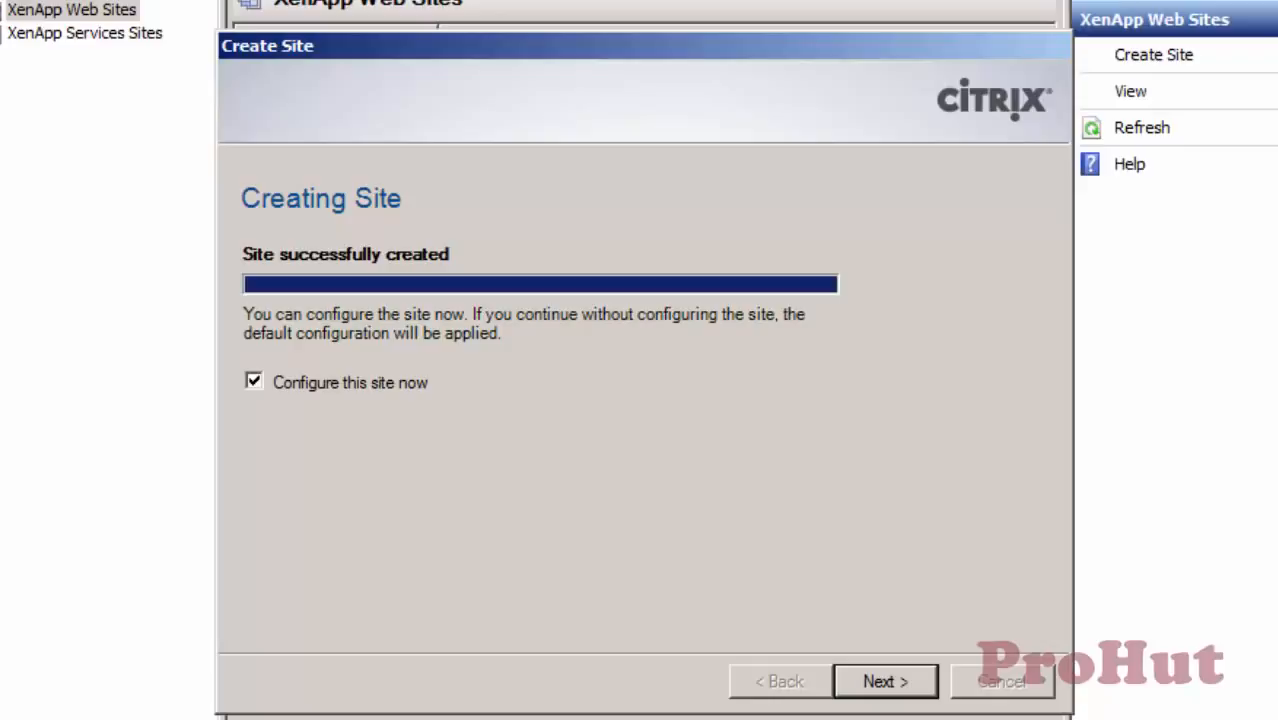
# Configure the new site's server farm as NewFarm with server CTX01, keeping XML Service port 80 and HTTP transport
pyautogui.click(930, 685)
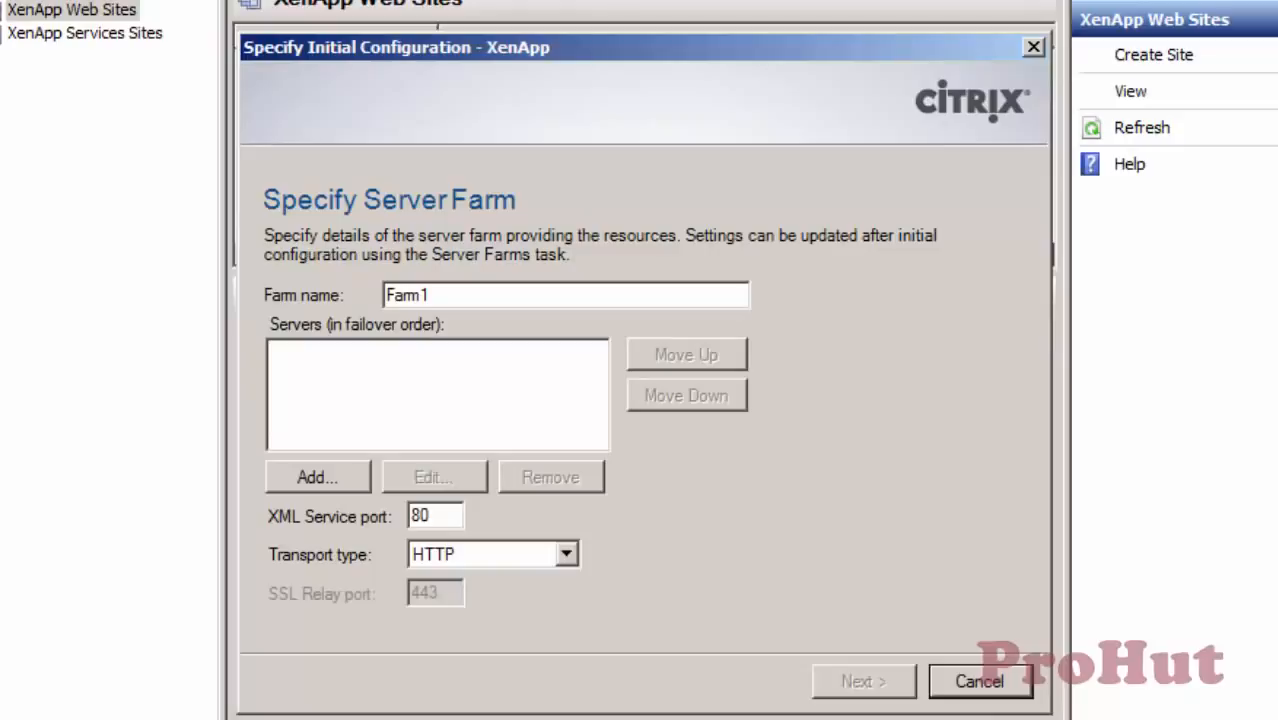
pyautogui.doubleClick(442, 293)
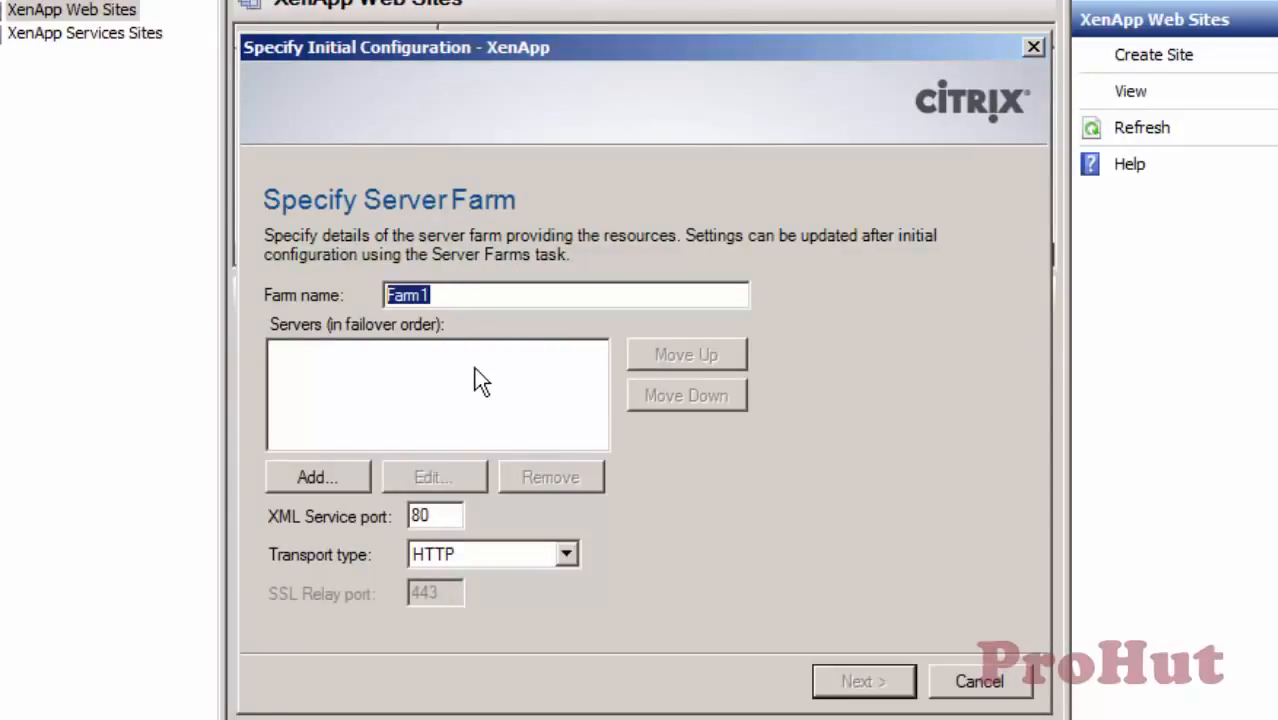
pyautogui.write('NewFarm')
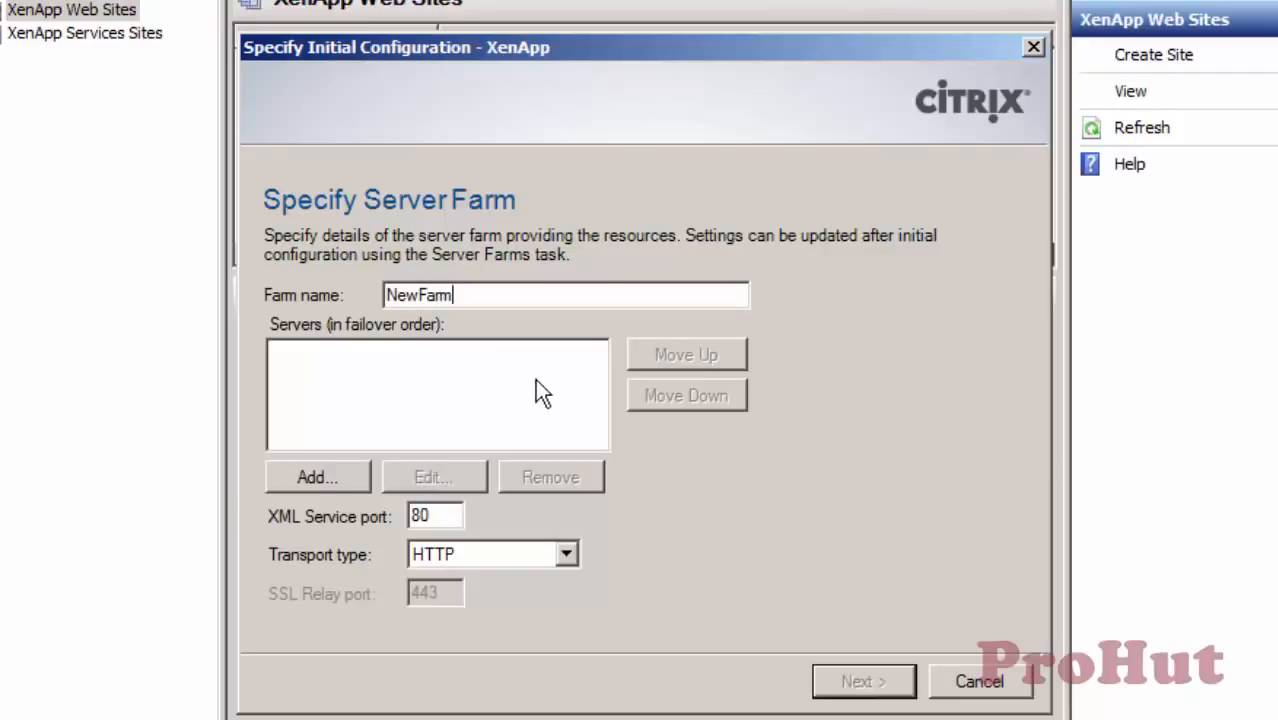
pyautogui.click(317, 476)
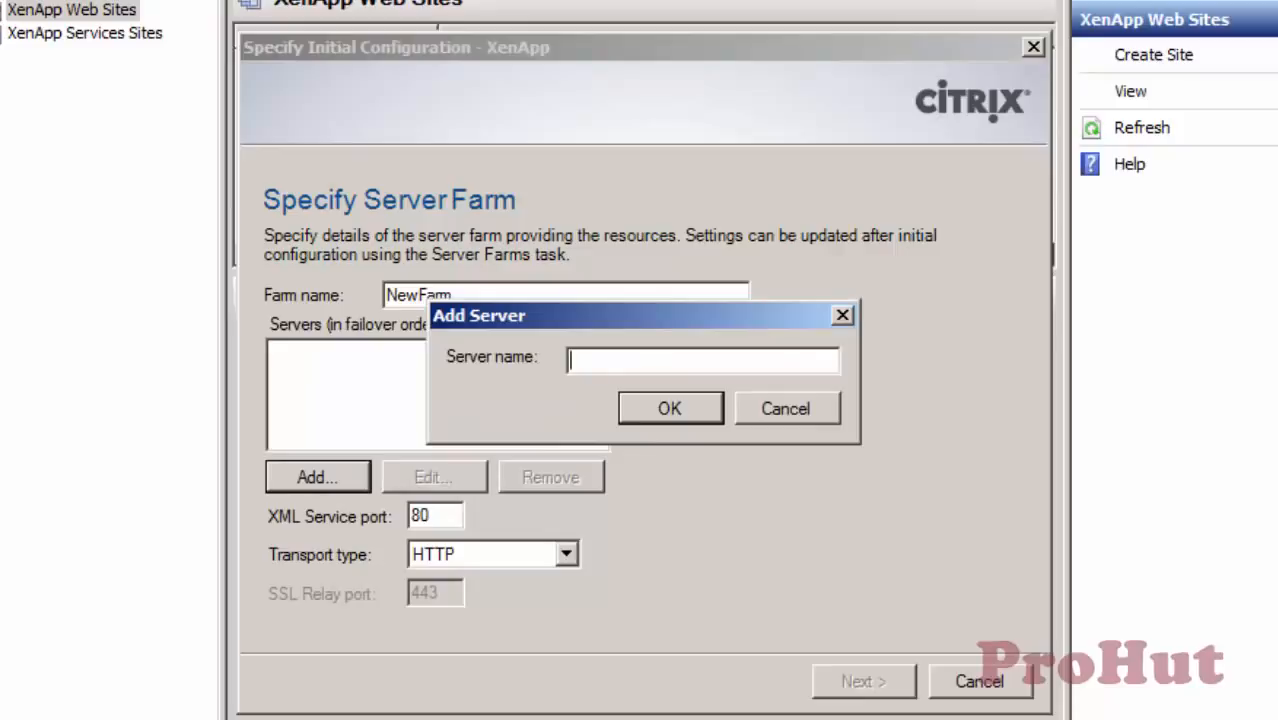
pyautogui.write('CTX01')
pyautogui.click(685, 412)
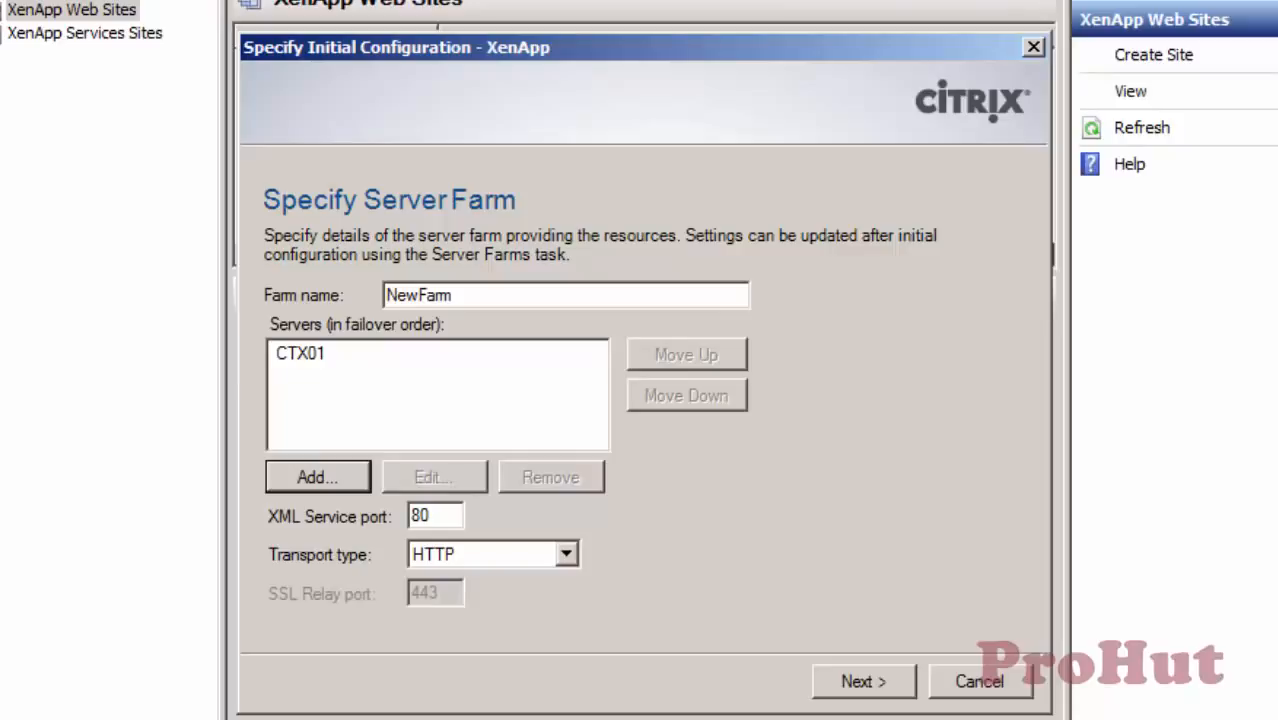
pyautogui.click(893, 684)
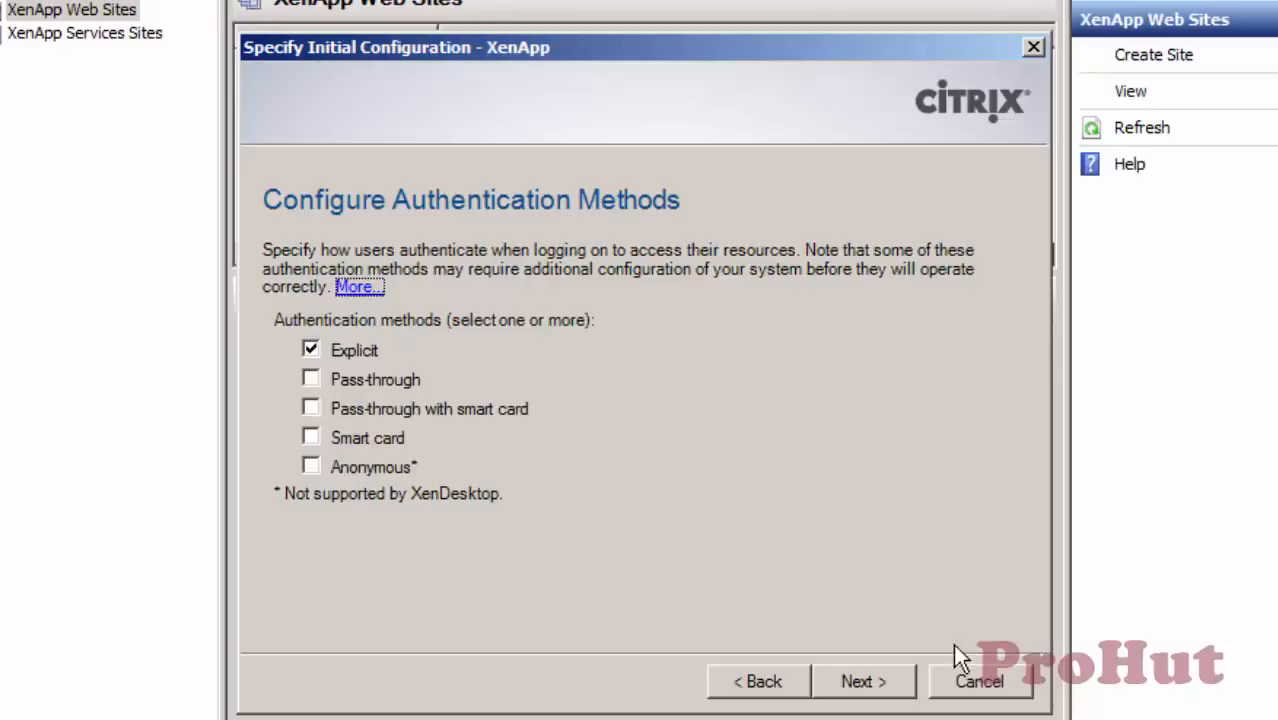
# Keep Explicit authentication, allow any domains and keep the Minimal logon screen appearance in the site's initial configuration
pyautogui.click(872, 688)
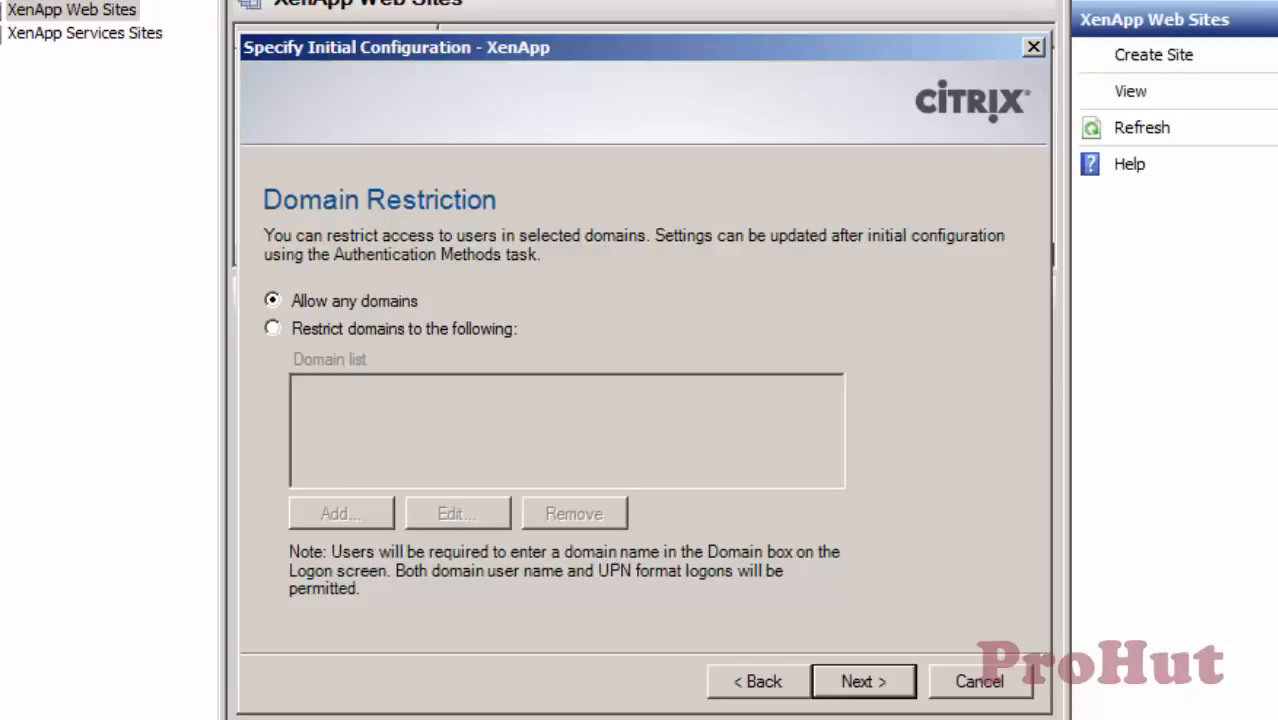
pyautogui.click(884, 689)
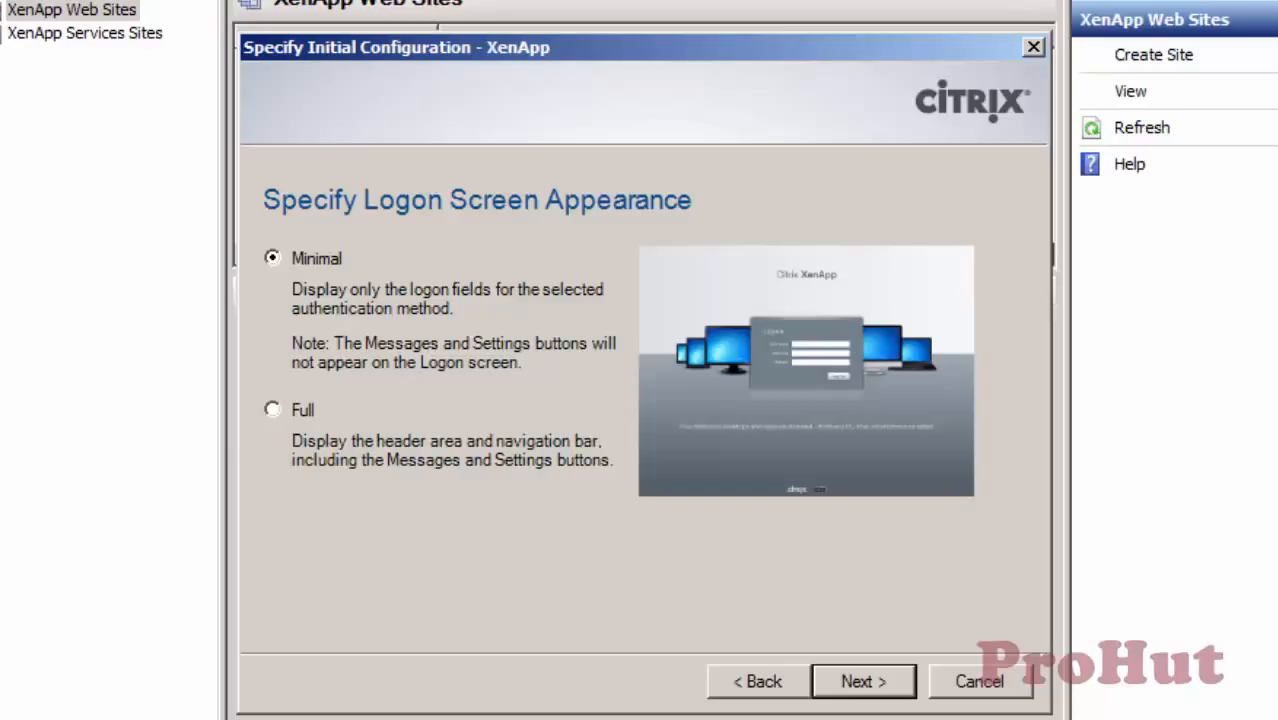
pyautogui.click(896, 686)
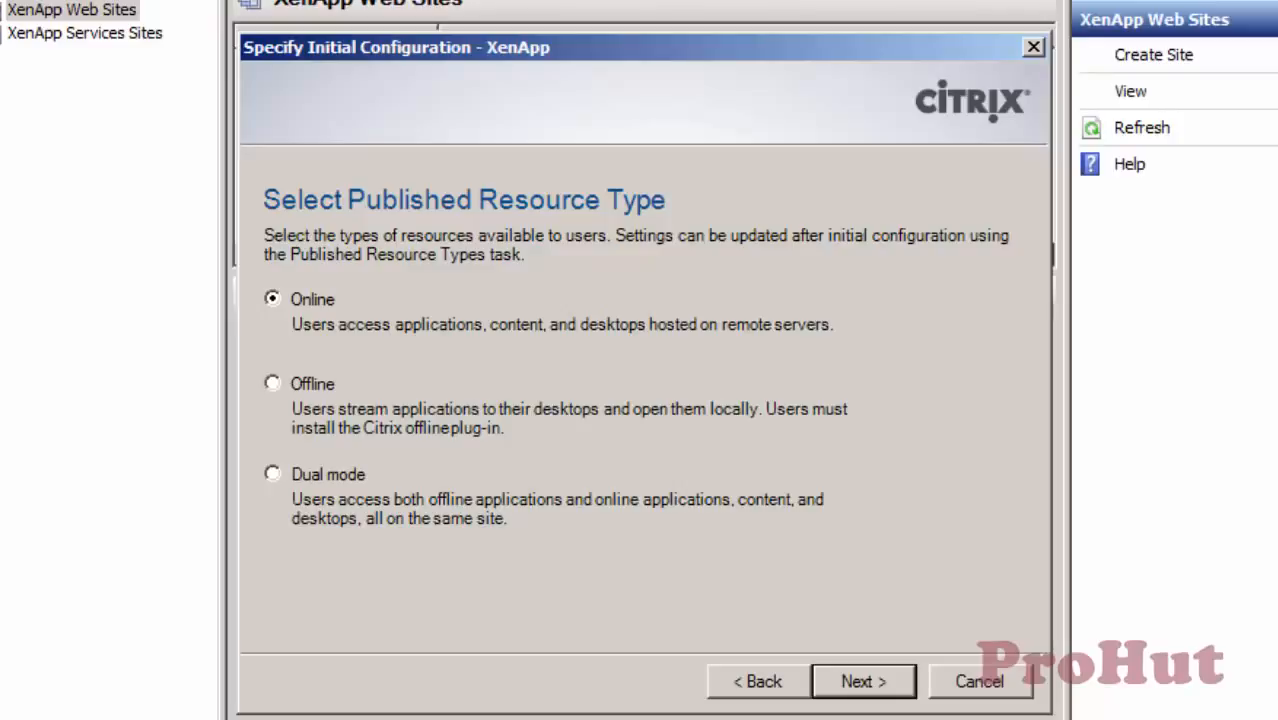
# Keep Online as the published resource type, finish the initial configuration and display the XenApp site's settings summary
pyautogui.click(888, 689)
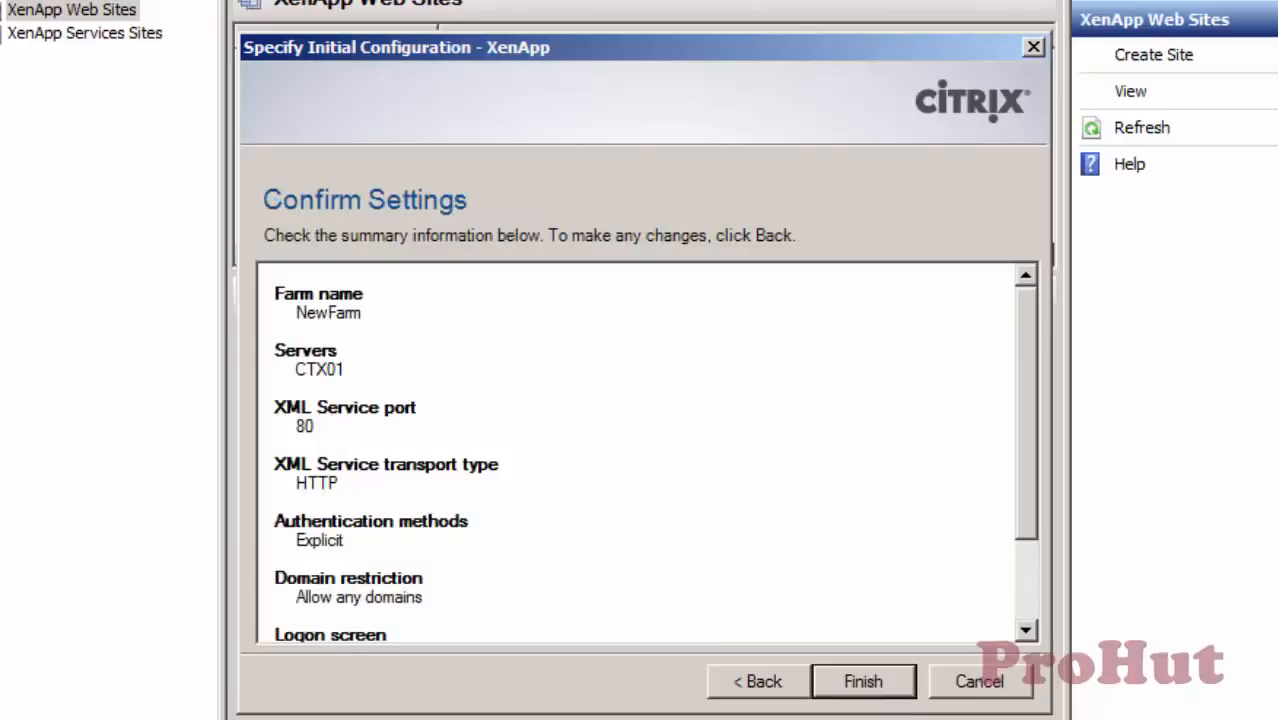
pyautogui.click(884, 690)
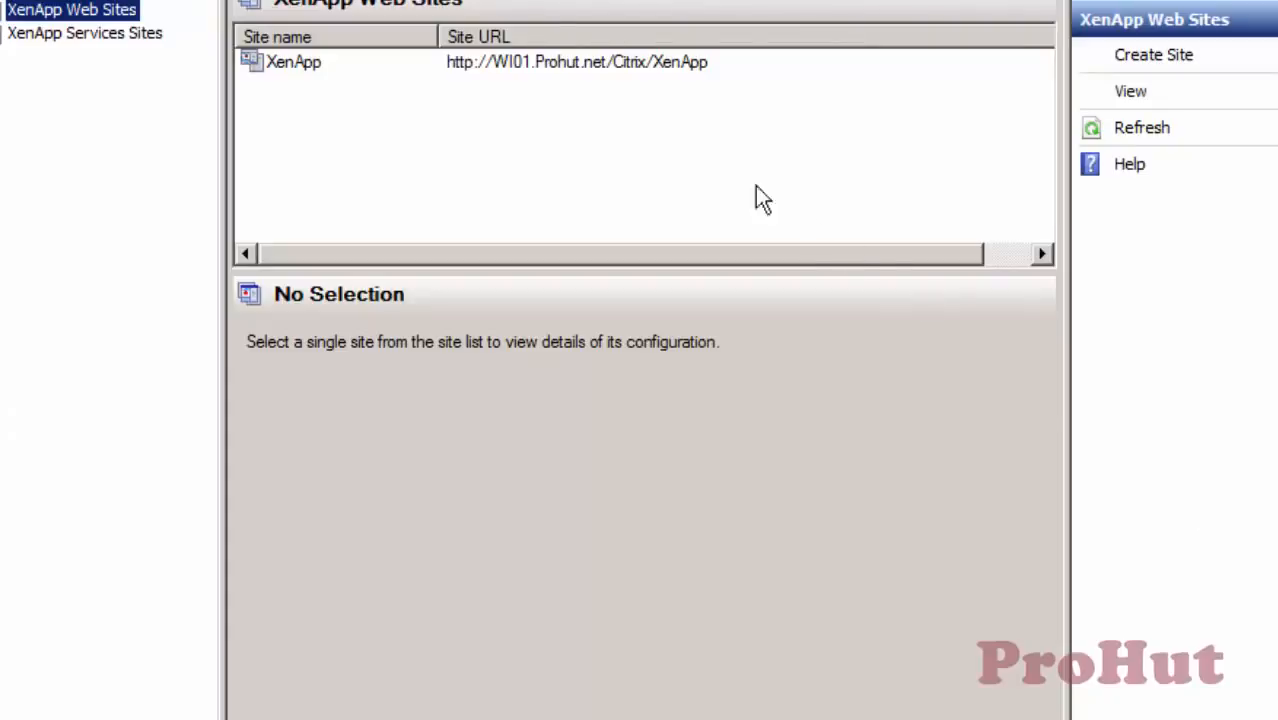
pyautogui.click(622, 70)
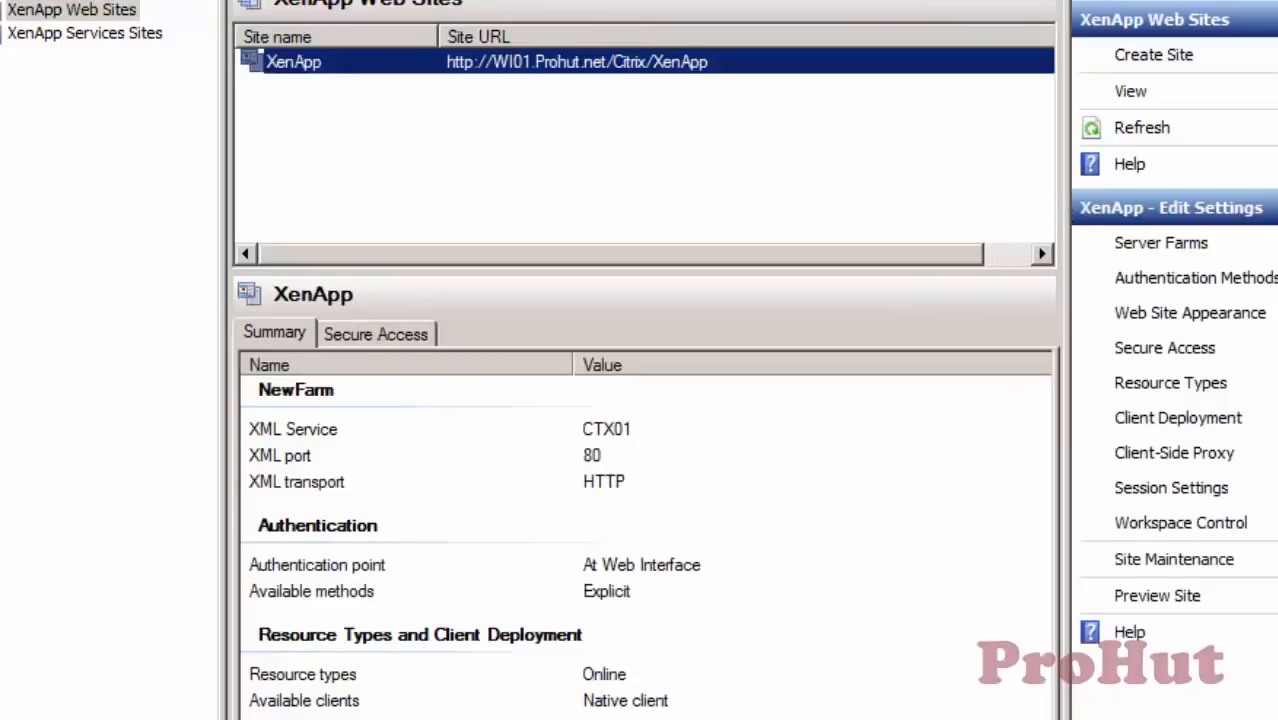